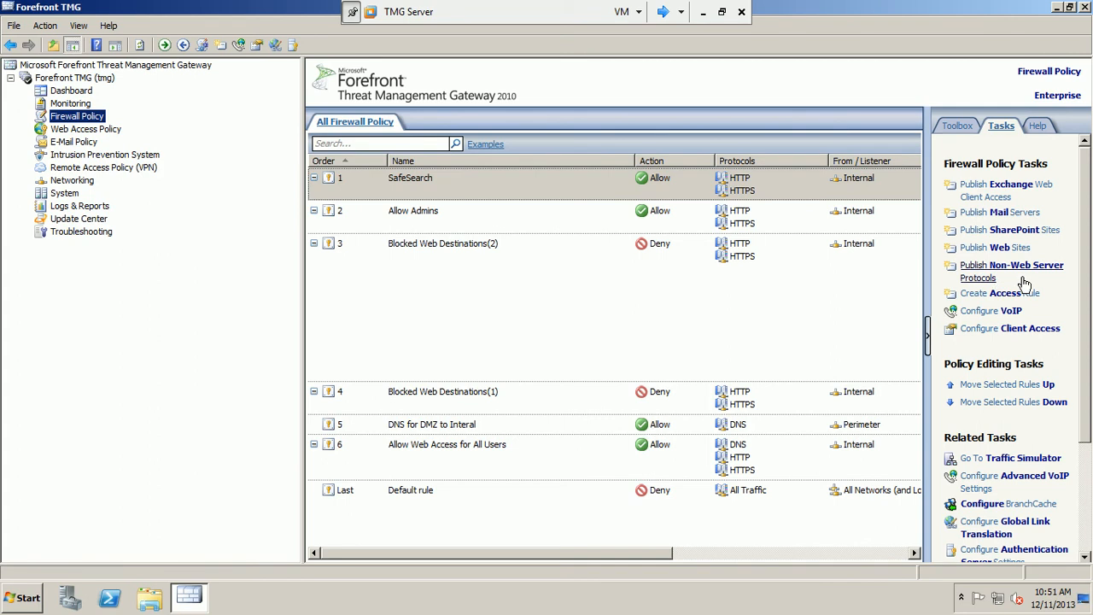
# - Start a non-web server publishing rule named 'RDP to DC publishing' and advance to server selection
pyautogui.click(987, 272)
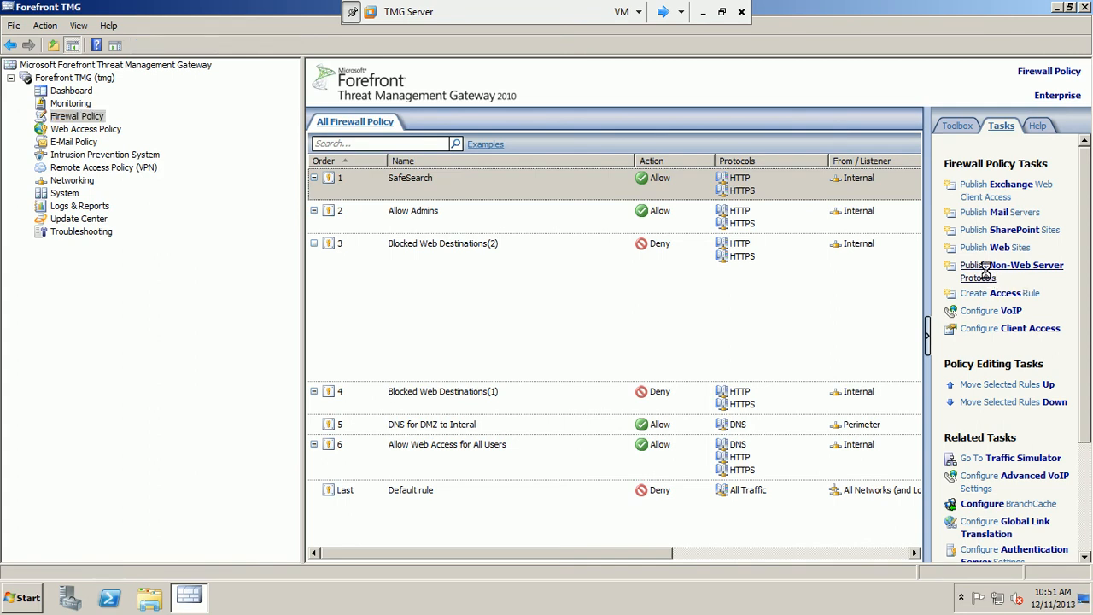
pyautogui.moveTo(290, 21); pyautogui.dragTo(578, 133)
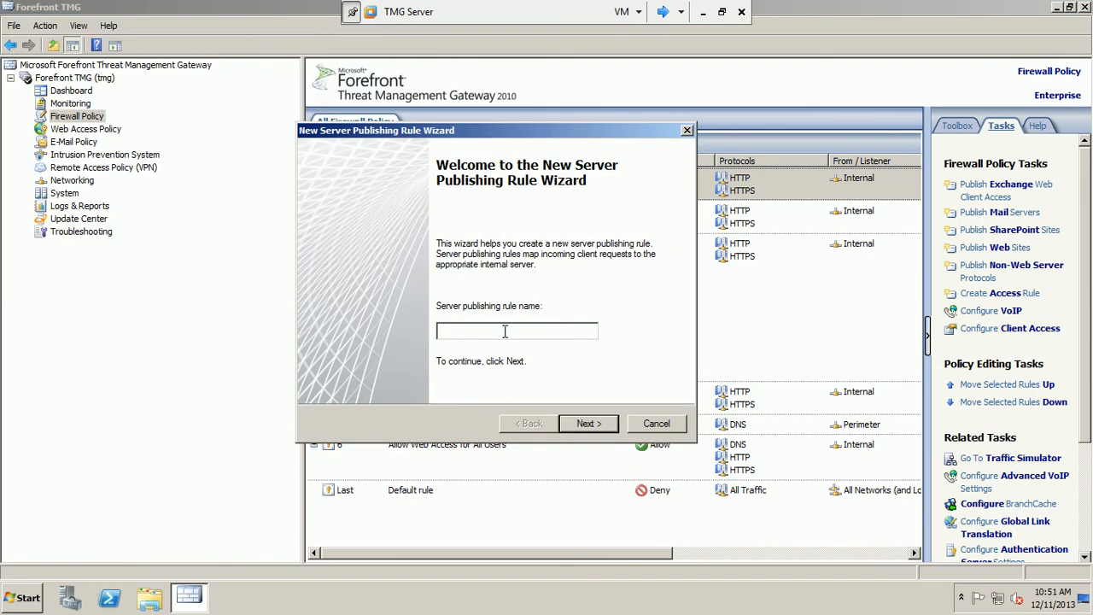
pyautogui.write('RE')
pyautogui.press('BackSpace')
pyautogui.press('BackSpace')
pyautogui.press('BackSpace')
pyautogui.press('BackSpace')
pyautogui.write('shing')
pyautogui.click(586, 423)
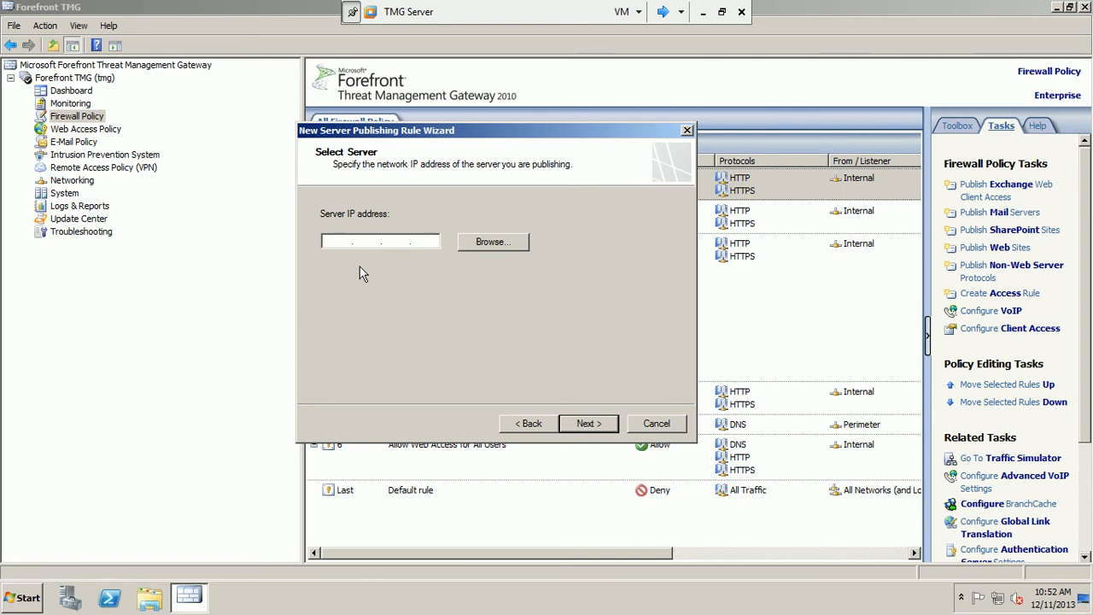
# - Enter 10.1.1.10 as the published server IP, then switch to the dc1 VM
pyautogui.write('10.1.1.10')
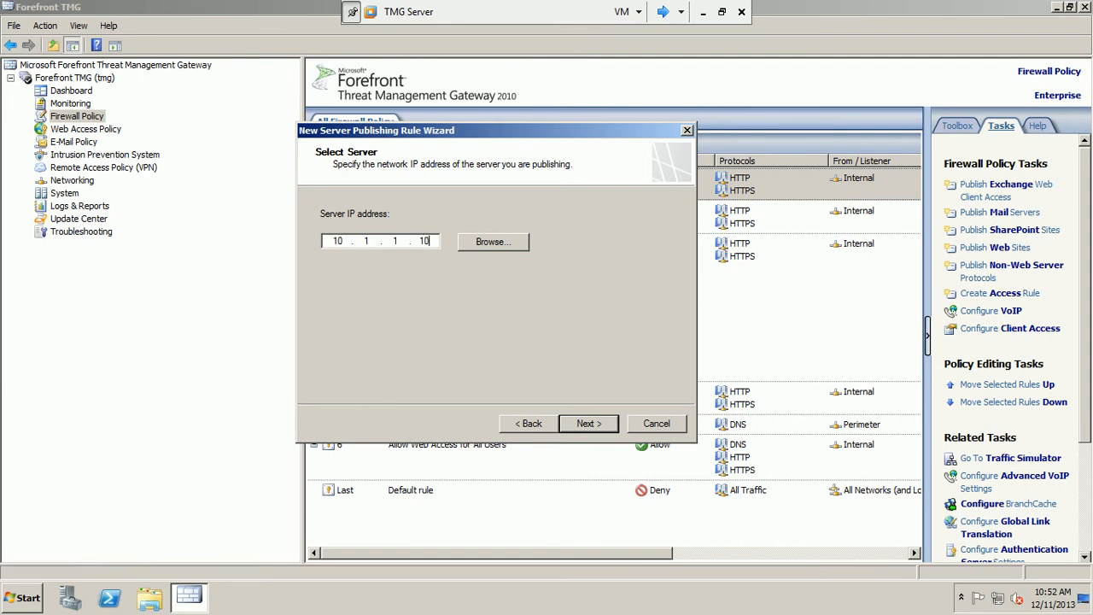
pyautogui.click(663, 12)
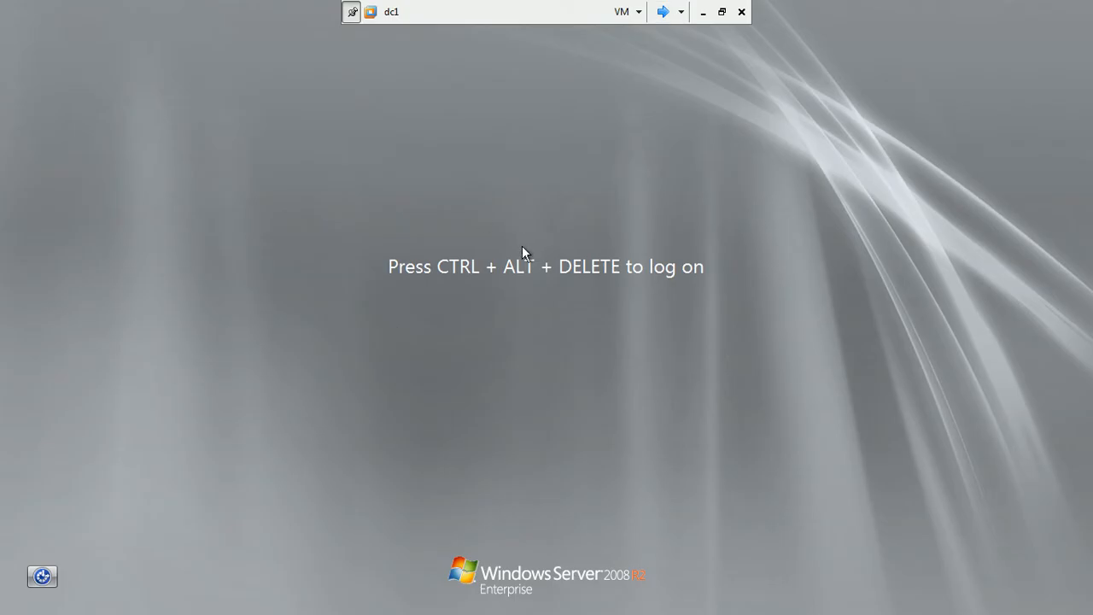
# - Sign in to dc1 as Administrator with the account password
pyautogui.press('ctrl+alt+Insert')
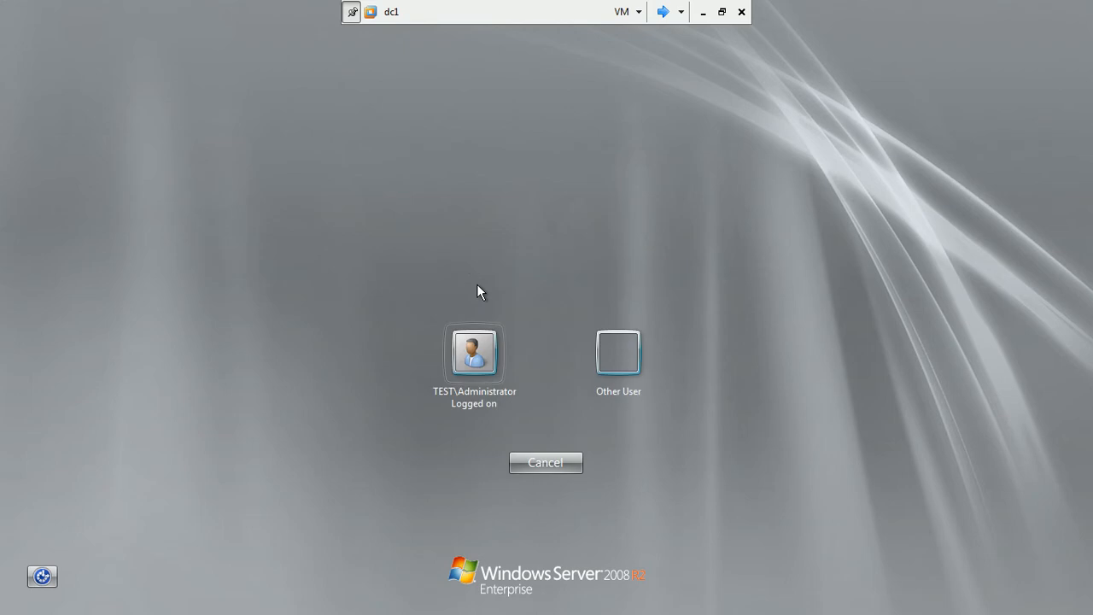
pyautogui.click(485, 360)
pyautogui.write('Passw0rd')
pyautogui.press('Return')
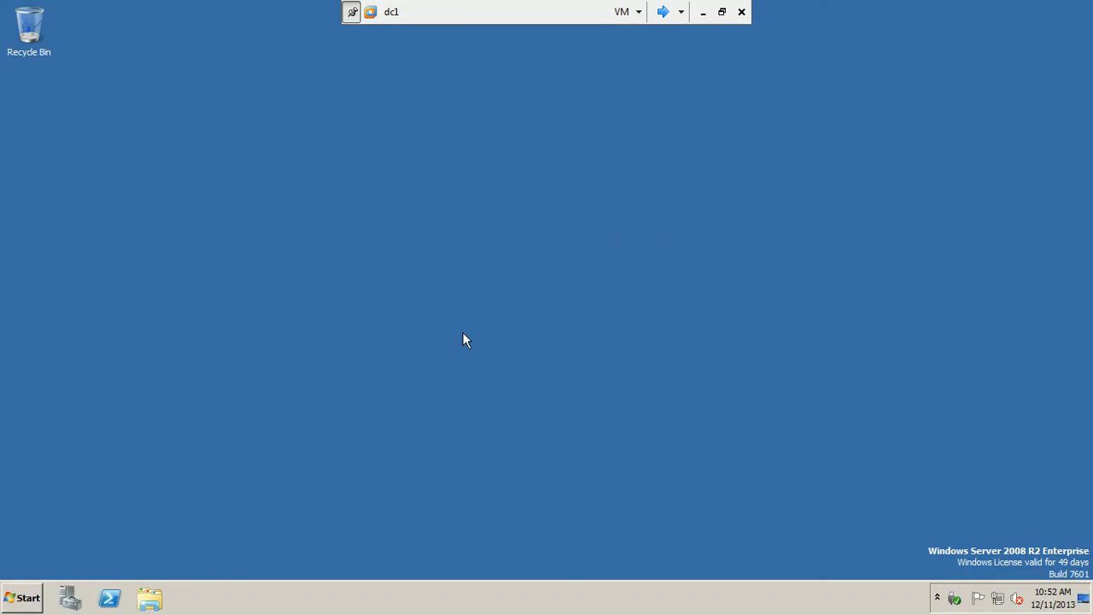
# - Run ipconfig in a Command Prompt to find dc1's address, 172.168.1.10
pyautogui.click(26, 598)
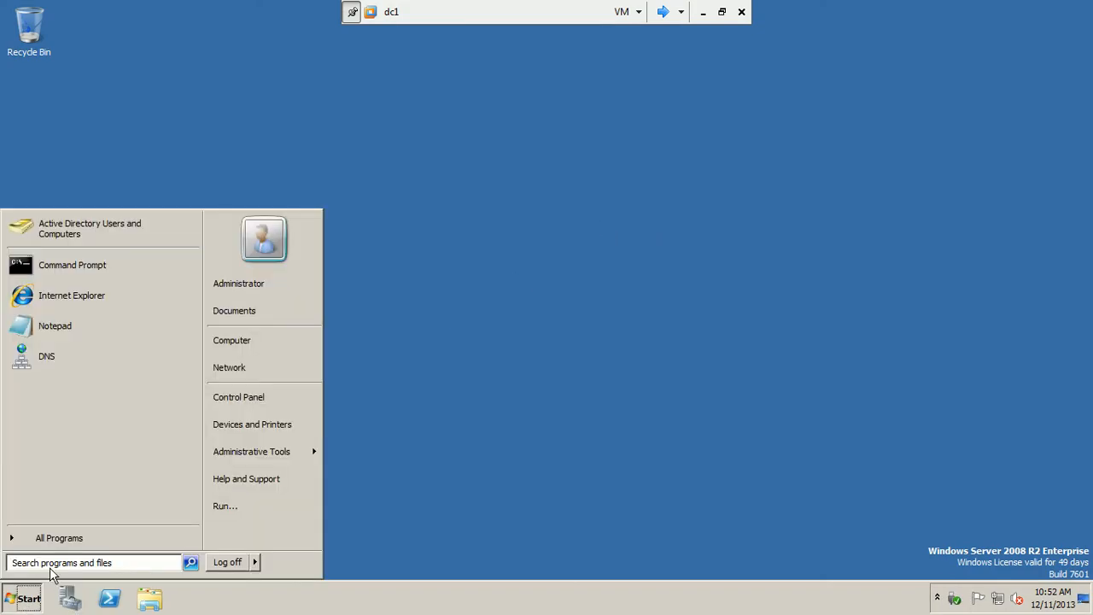
pyautogui.click(72, 278)
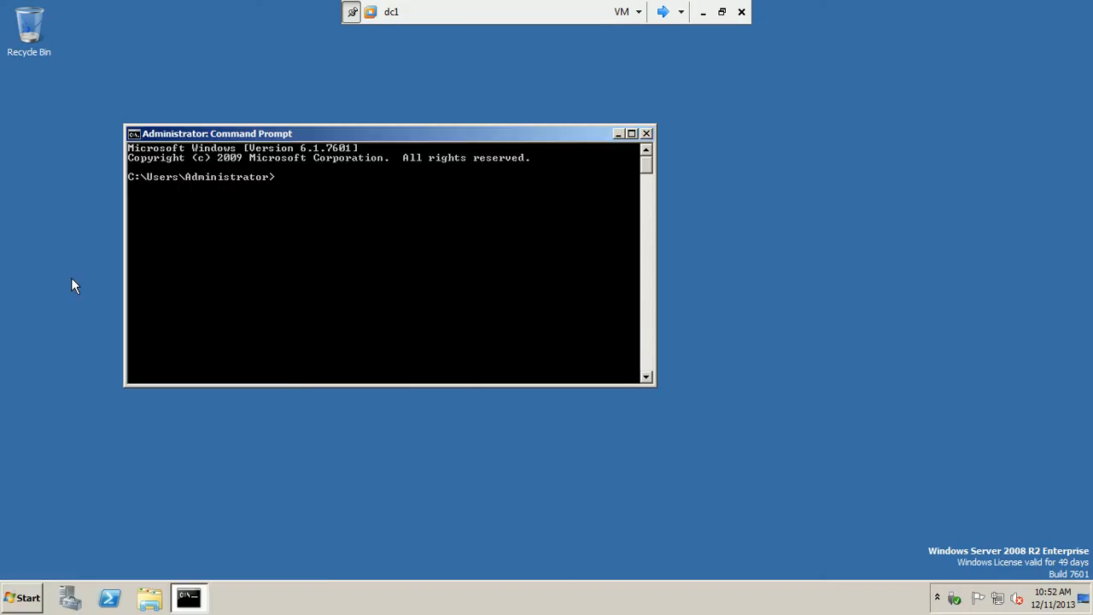
pyautogui.write('ipconfig')
pyautogui.press('Return')
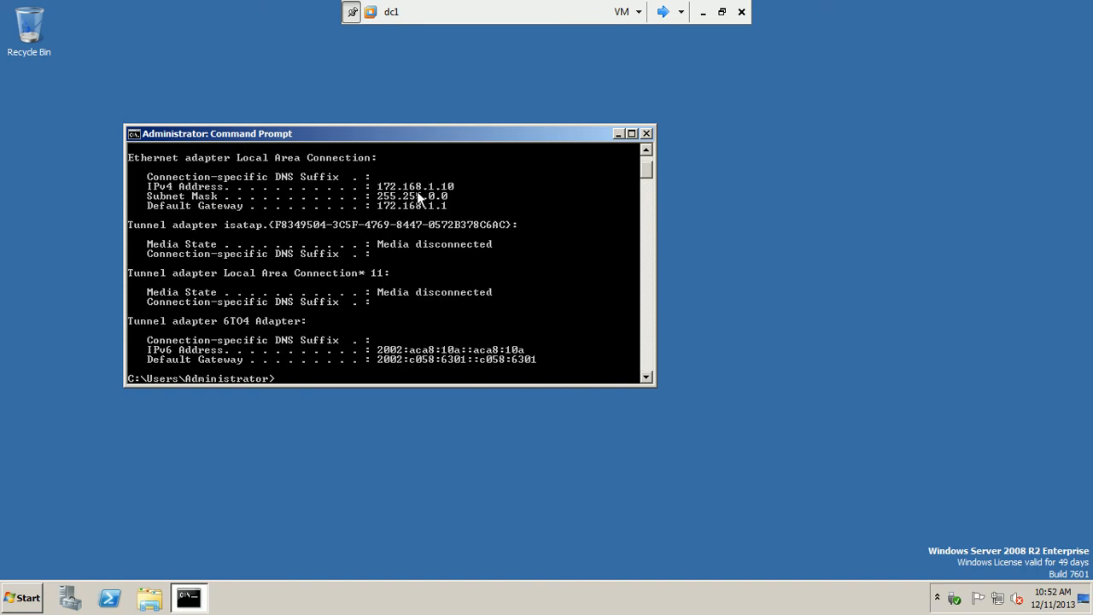
pyautogui.click(665, 11)
# - Replace the published server IP with 172.168.1.10 and advance to protocol selection
pyautogui.click(663, 11)
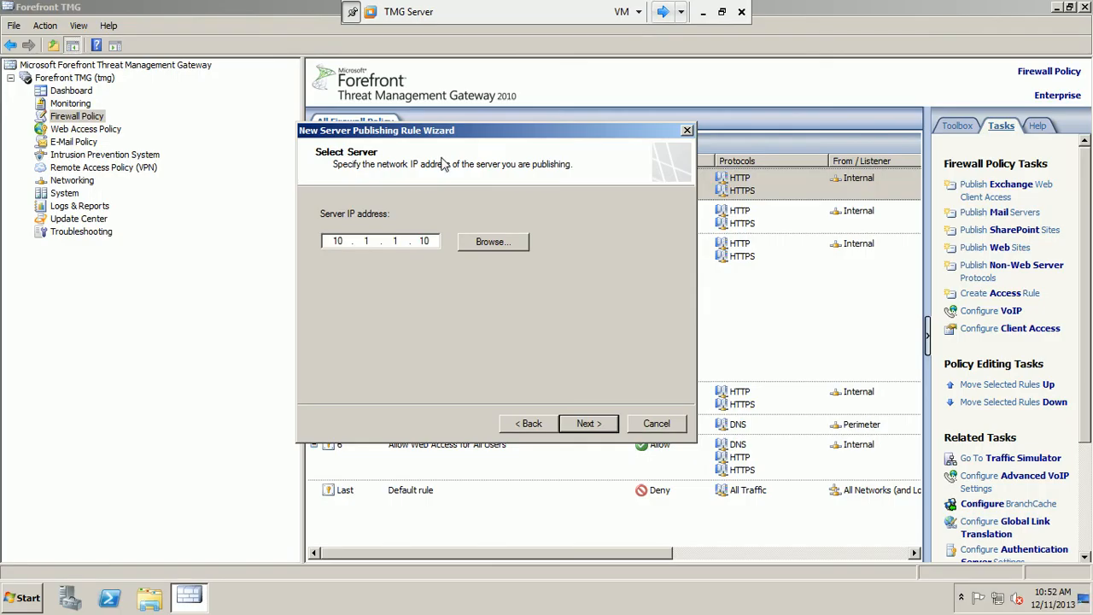
pyautogui.press('BackSpace')
pyautogui.press('BackSpace')
pyautogui.press('BackSpace')
pyautogui.press('BackSpace')
pyautogui.press('BackSpace')
pyautogui.write('72.168.11.10')
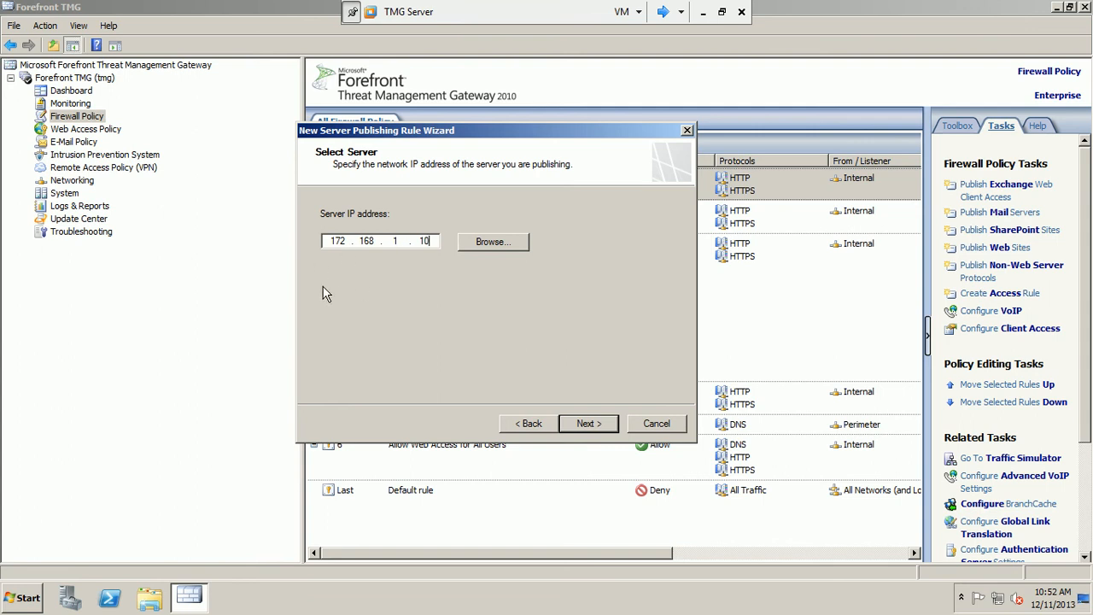
pyautogui.click(669, 14)
pyautogui.click(668, 14)
pyautogui.click(668, 15)
pyautogui.click(668, 14)
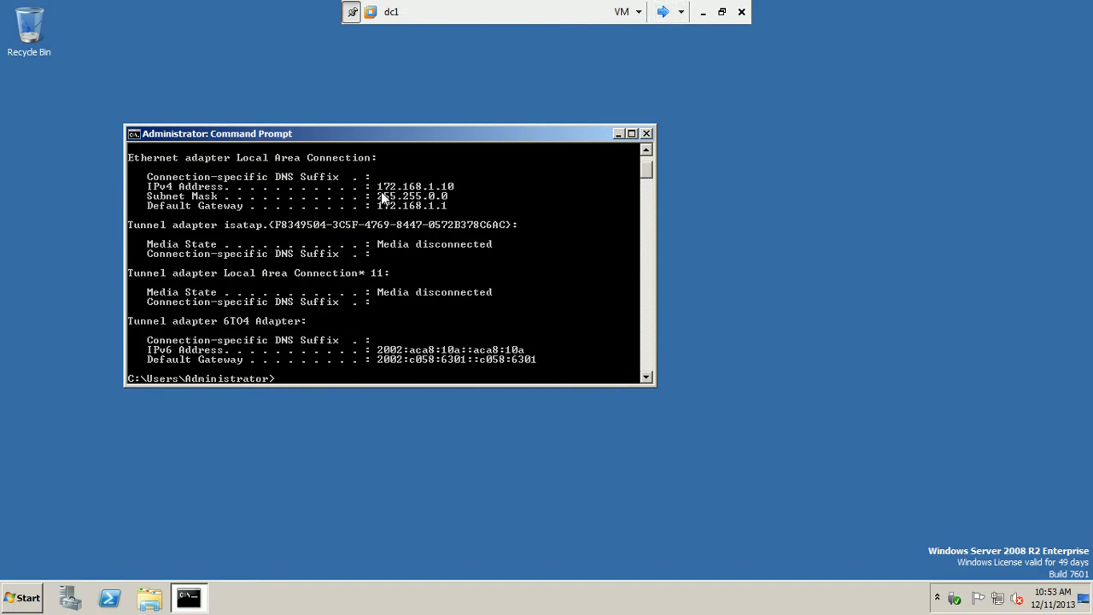
pyautogui.click(664, 12)
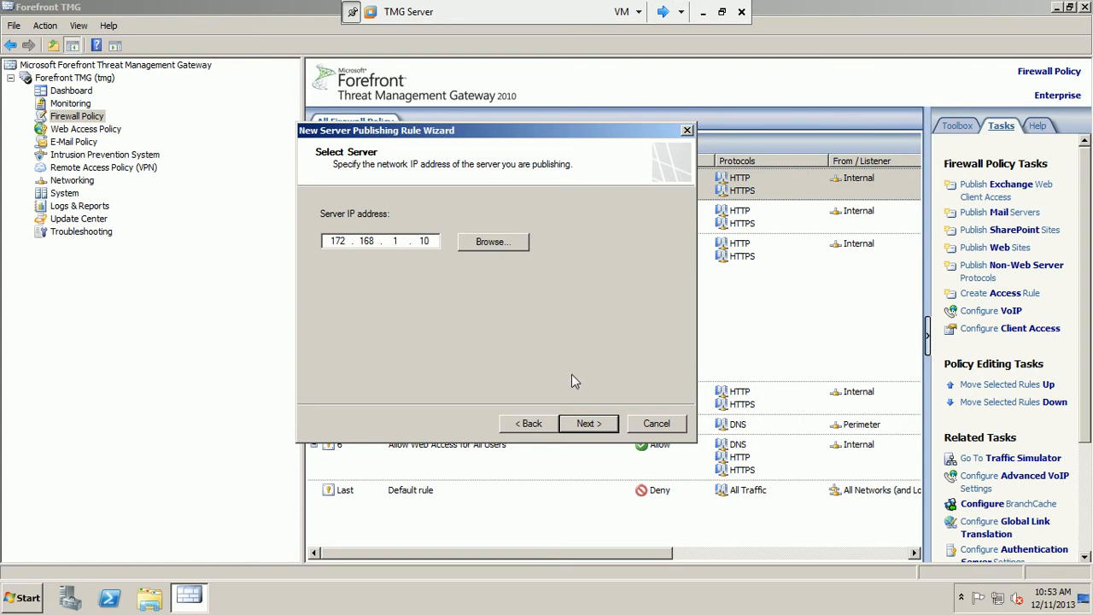
pyautogui.click(587, 424)
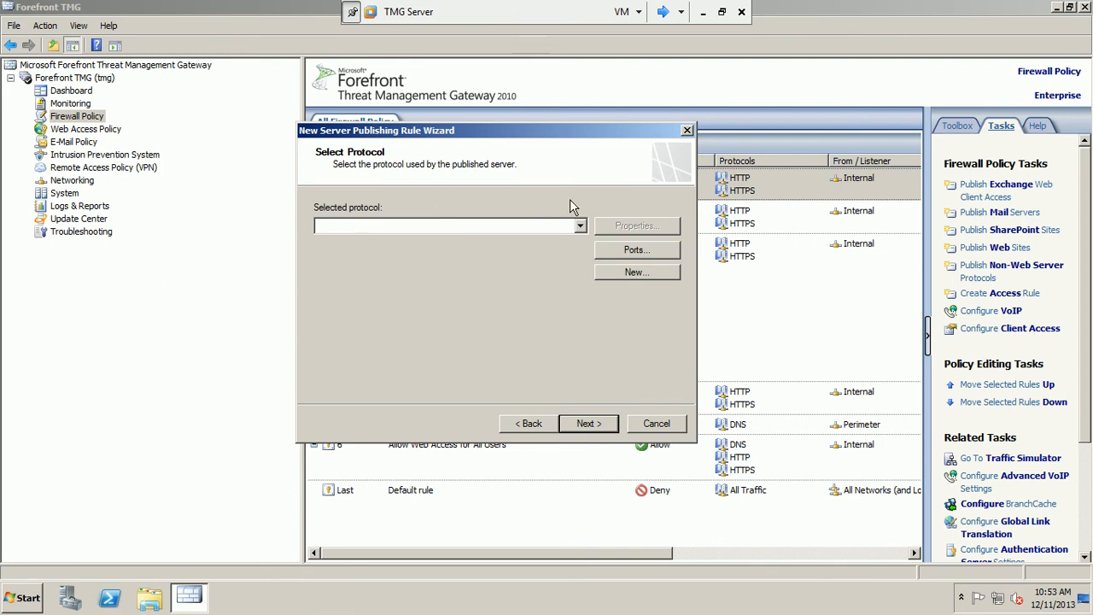
# - Choose RDP (Terminal Services) Server as the published protocol and advance to listener settings
pyautogui.click(581, 225)
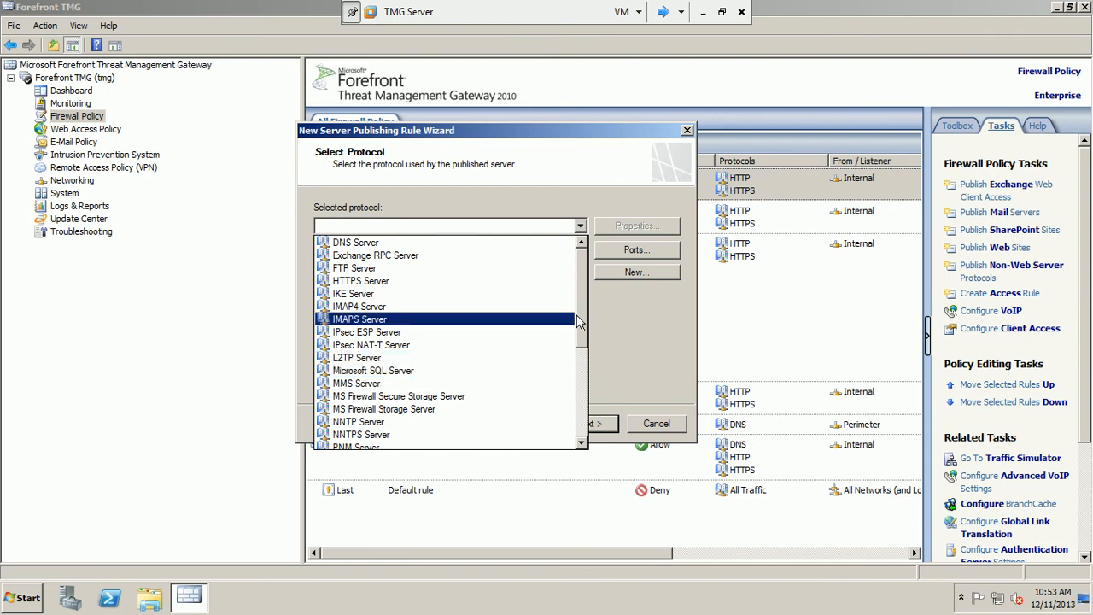
pyautogui.moveTo(584, 315); pyautogui.dragTo(582, 406)
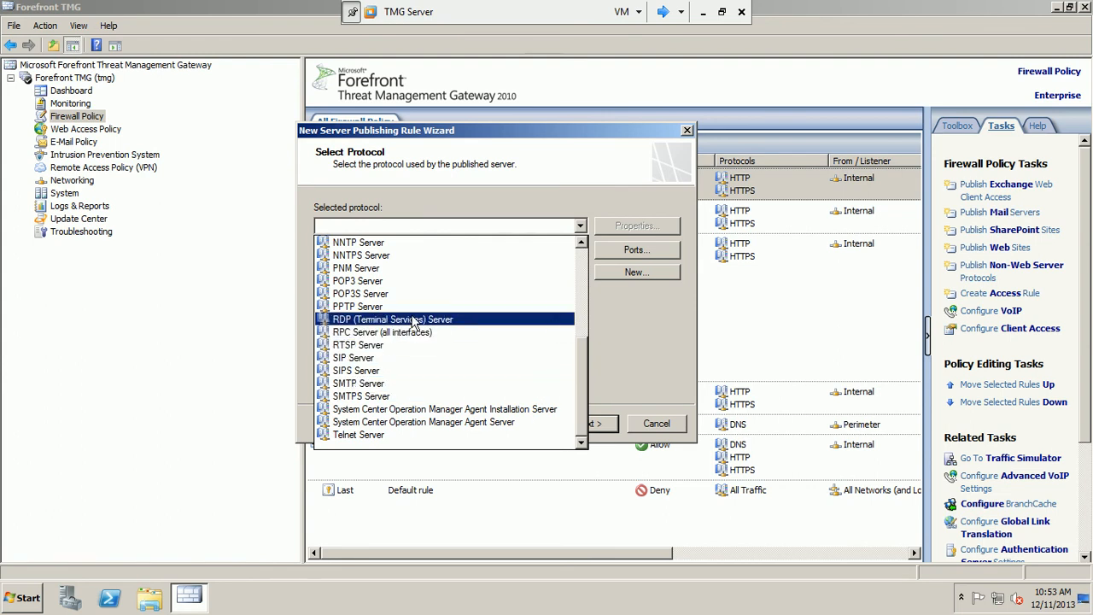
pyautogui.click(382, 316)
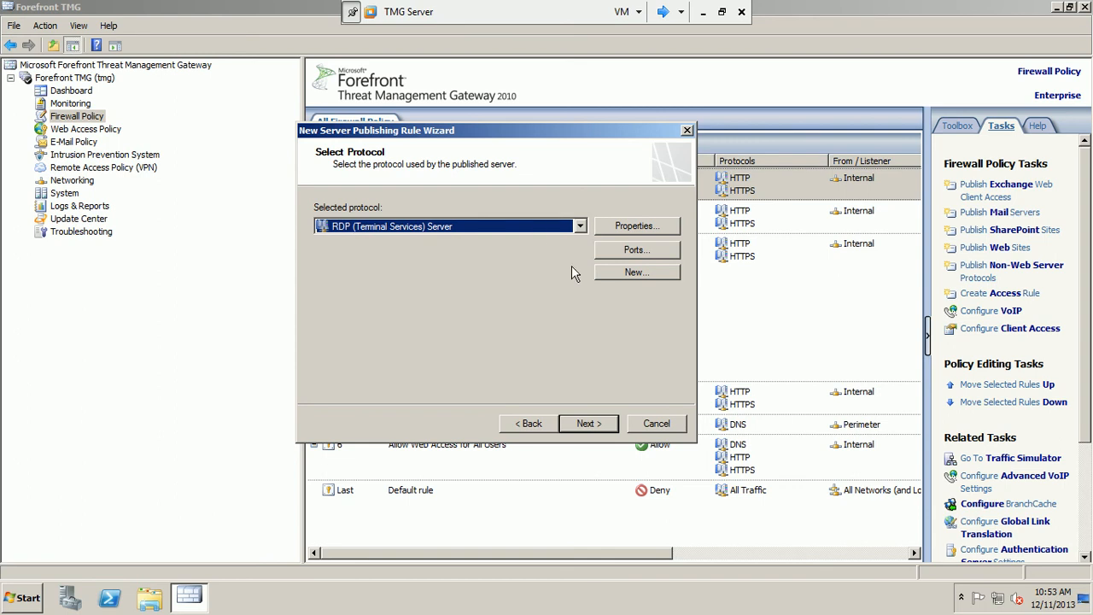
pyautogui.click(589, 423)
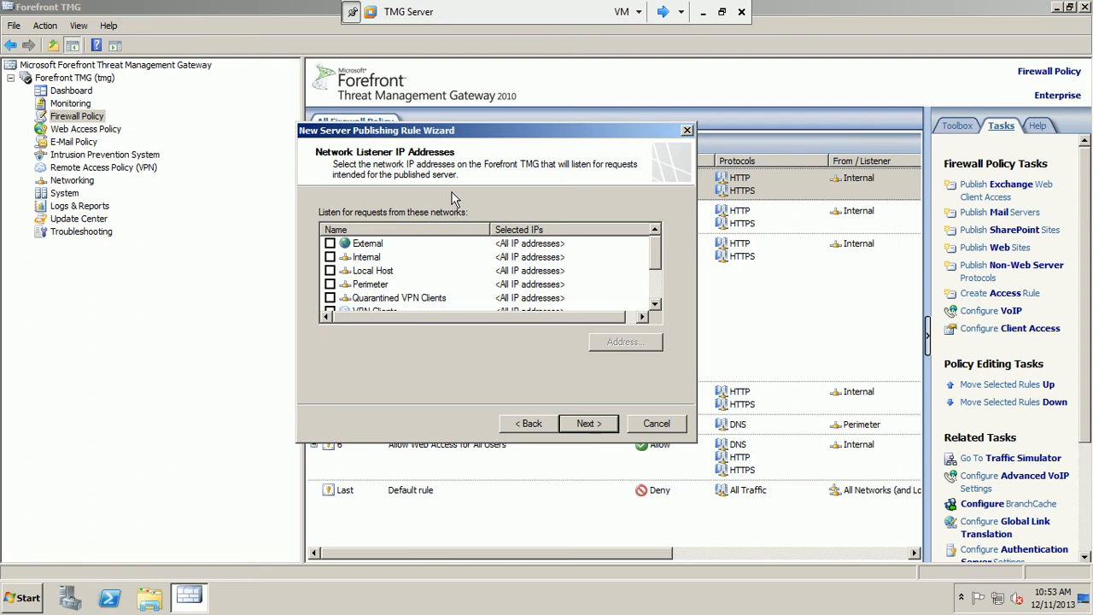
# - Check the PowerPoint network diagram for the firewall's external address 192.168.1.18
pyautogui.click(703, 12)
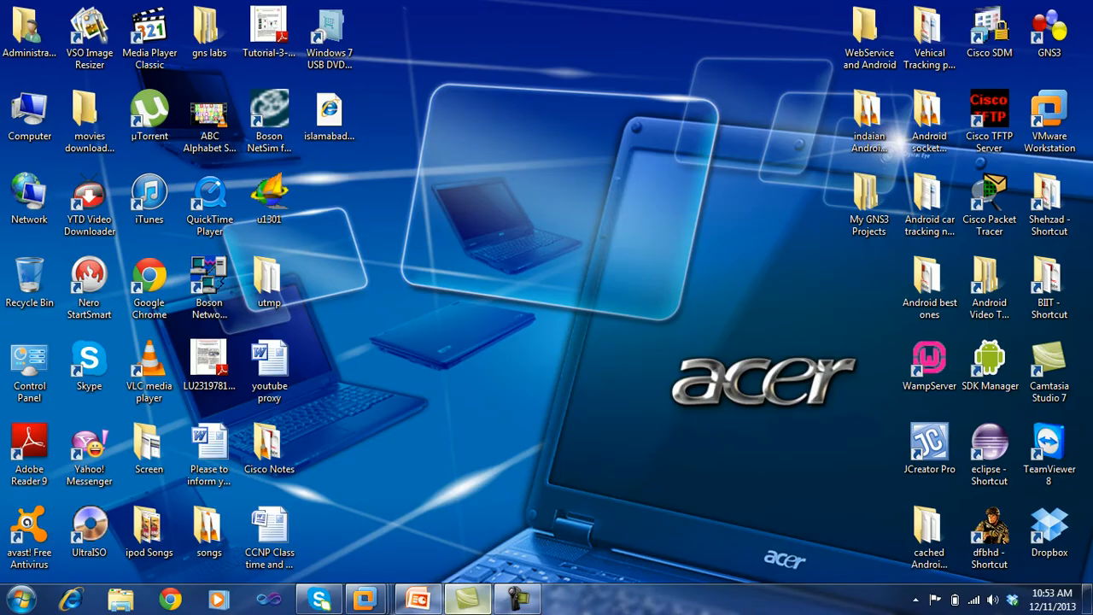
pyautogui.click(430, 605)
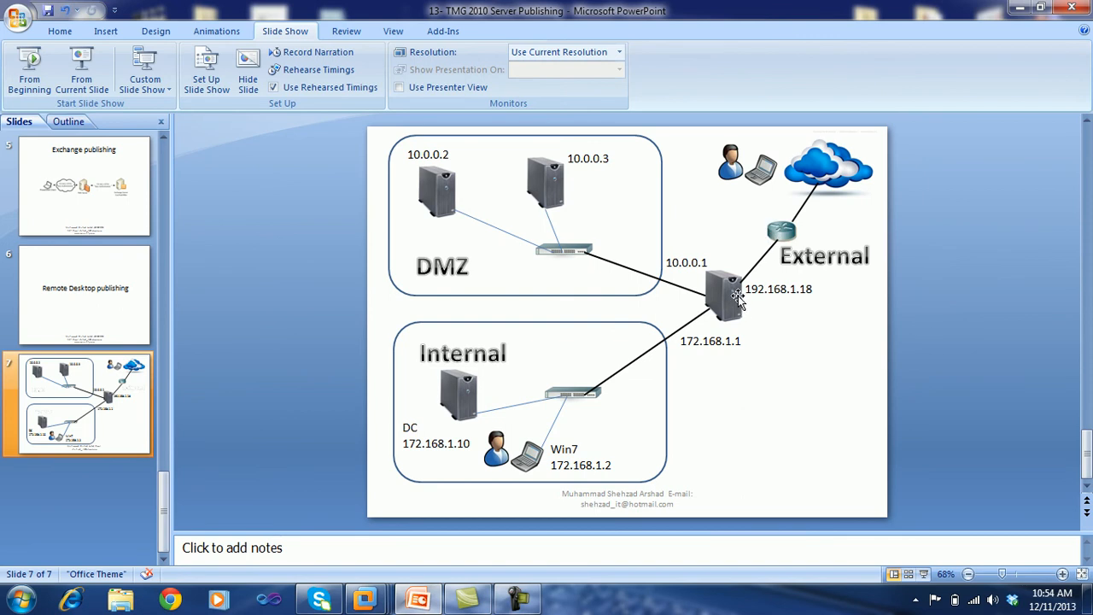
pyautogui.moveTo(747, 289); pyautogui.dragTo(819, 279)
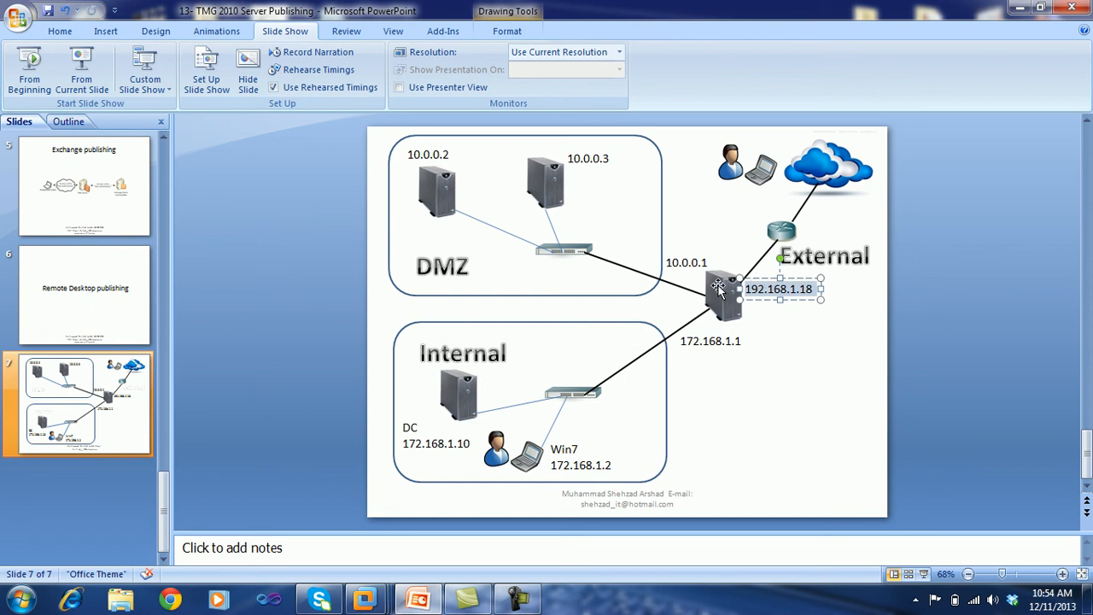
# - Back in TMG Server, tick External as the listening network
pyautogui.click(1020, 8)
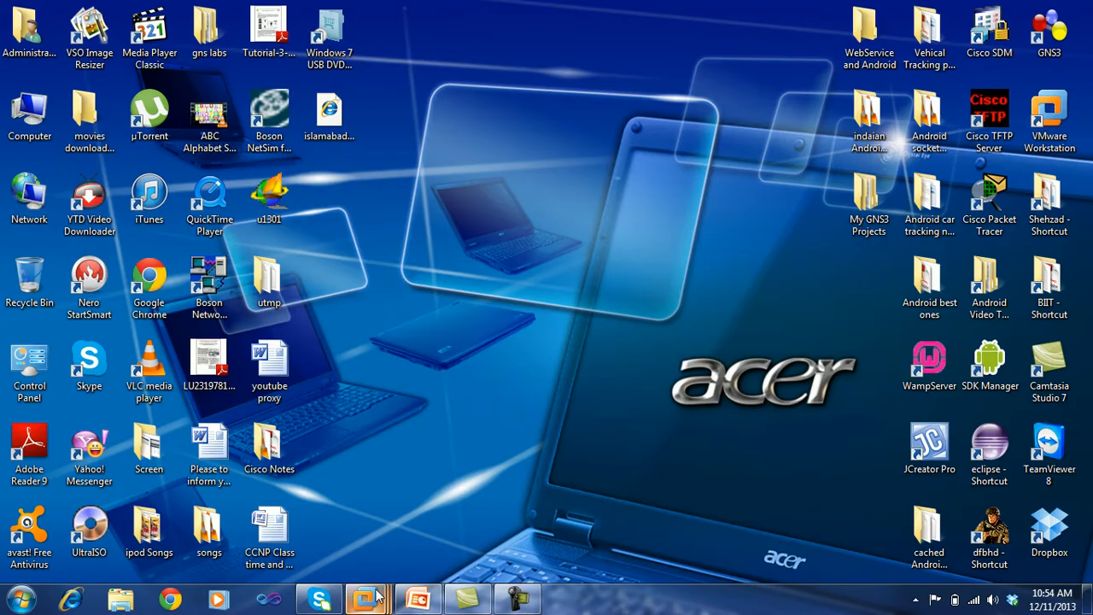
pyautogui.moveTo(365, 599)
pyautogui.click(419, 525)
pyautogui.click(330, 243)
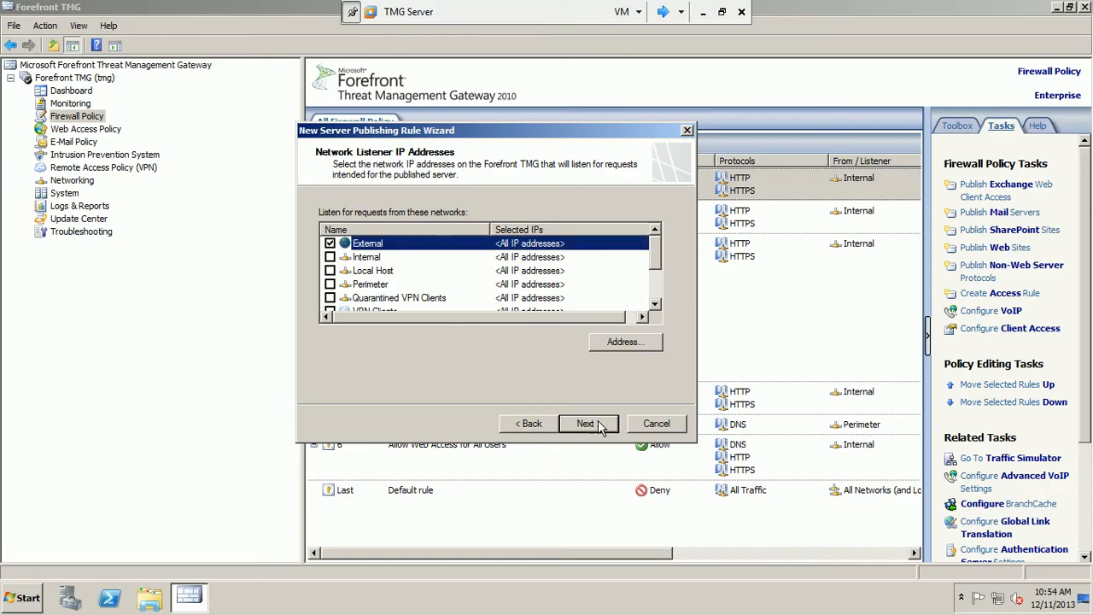
# - Restrict the External listener to address 192.168.1.18 and reach the wizard's completion summary
pyautogui.click(634, 347)
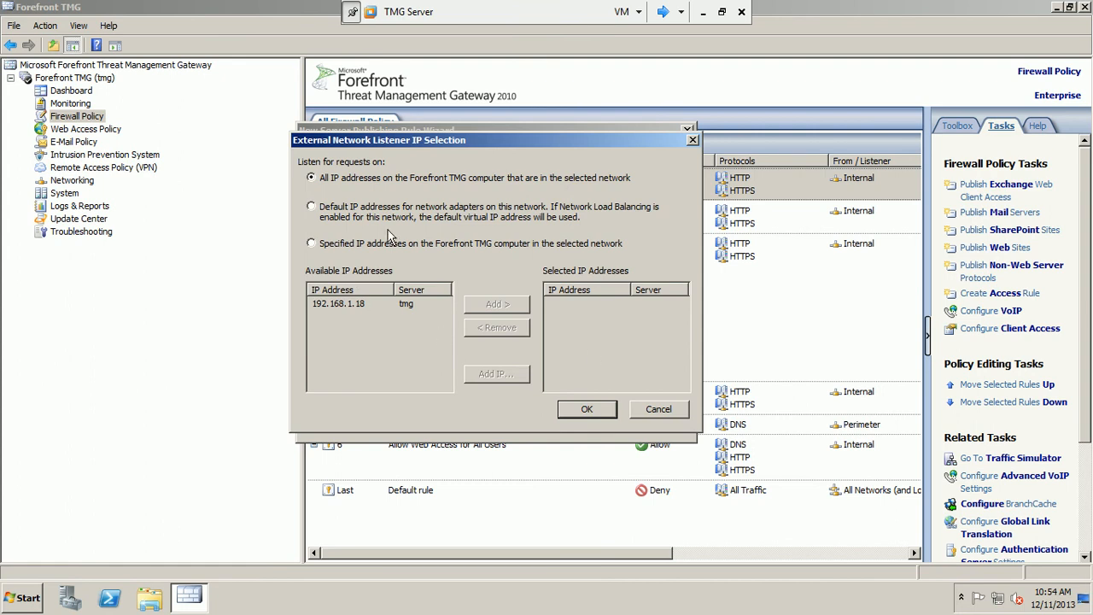
pyautogui.click(345, 309)
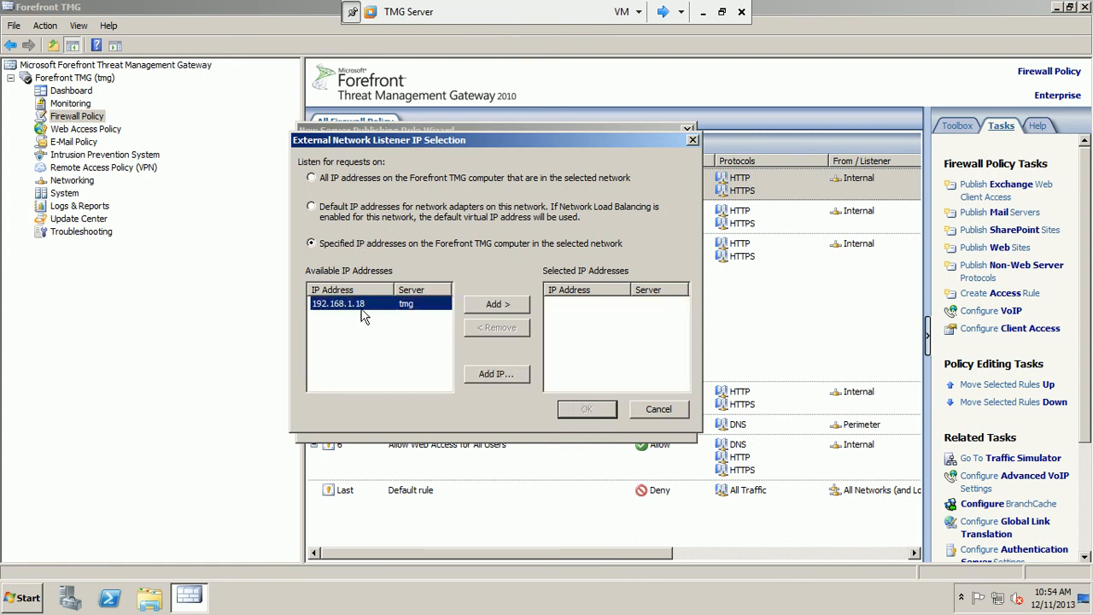
pyautogui.click(496, 305)
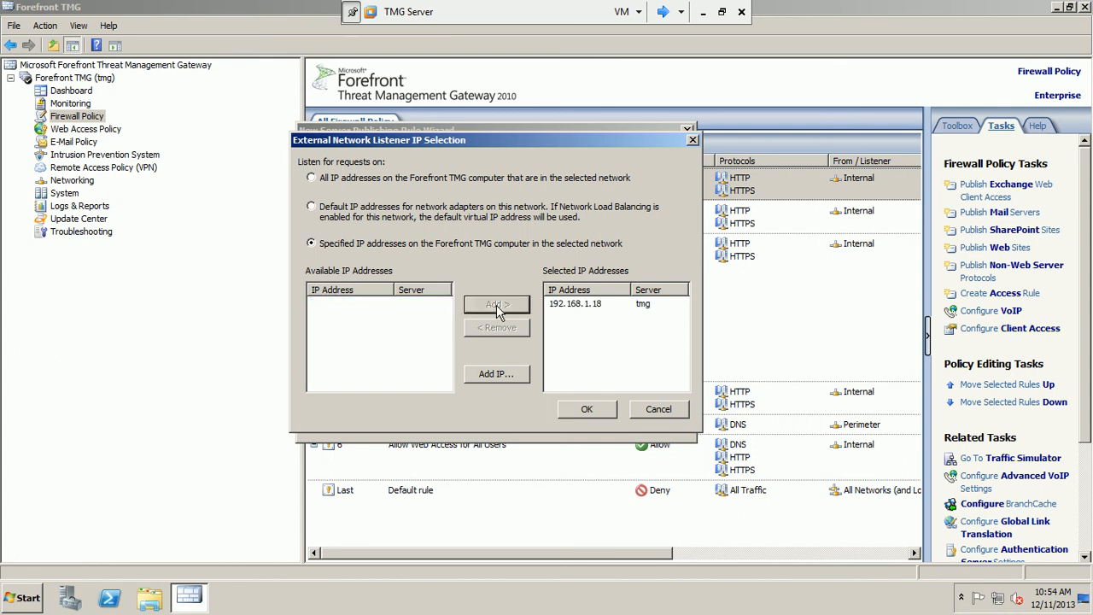
pyautogui.click(702, 13)
pyautogui.click(418, 600)
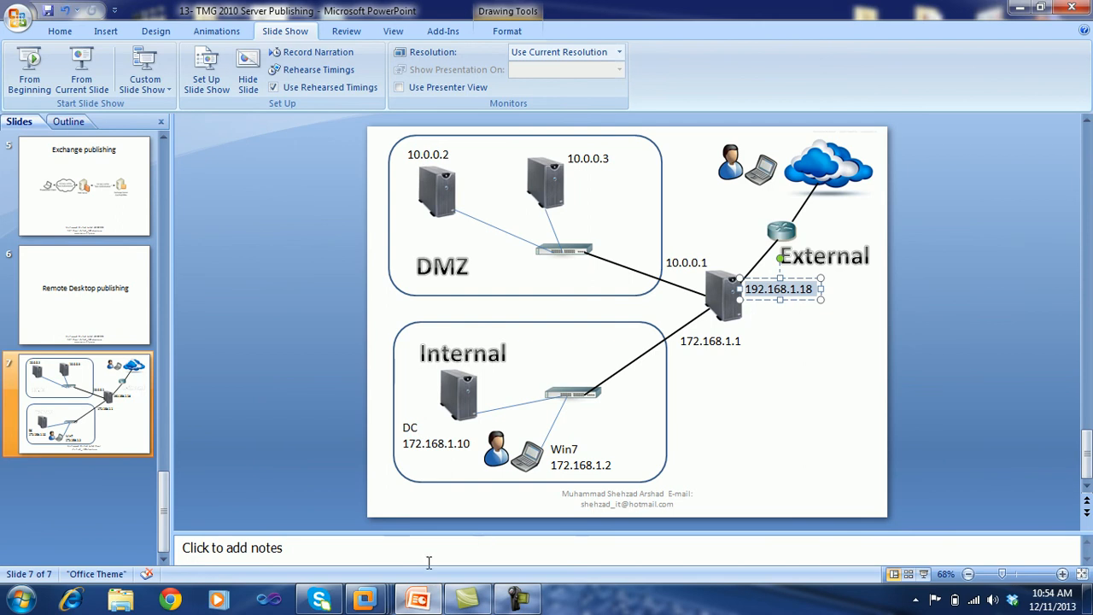
pyautogui.moveTo(364, 599)
pyautogui.click(458, 504)
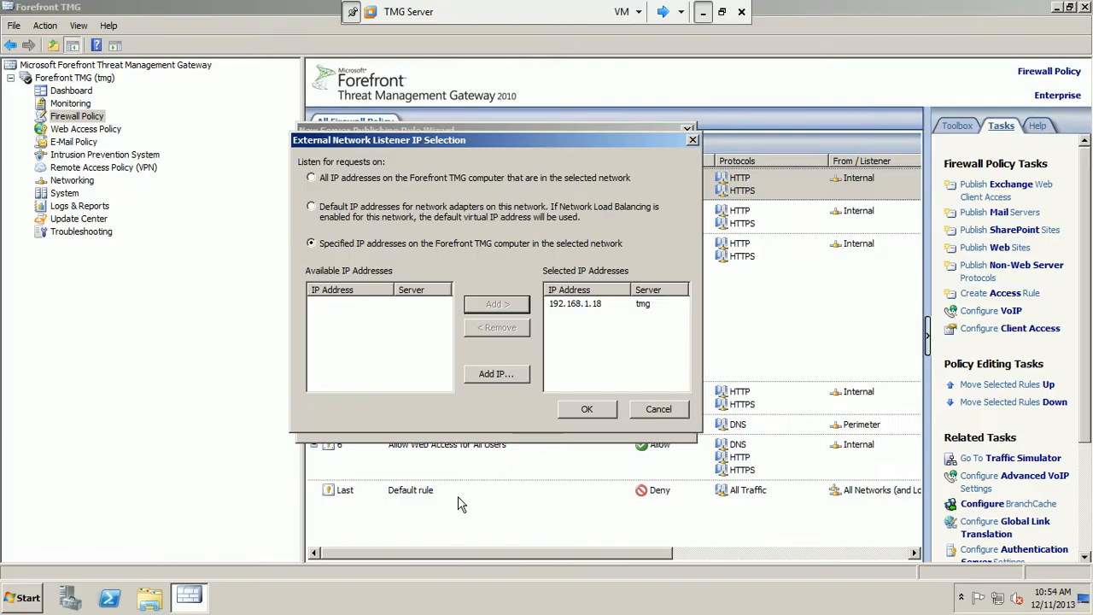
pyautogui.click(595, 307)
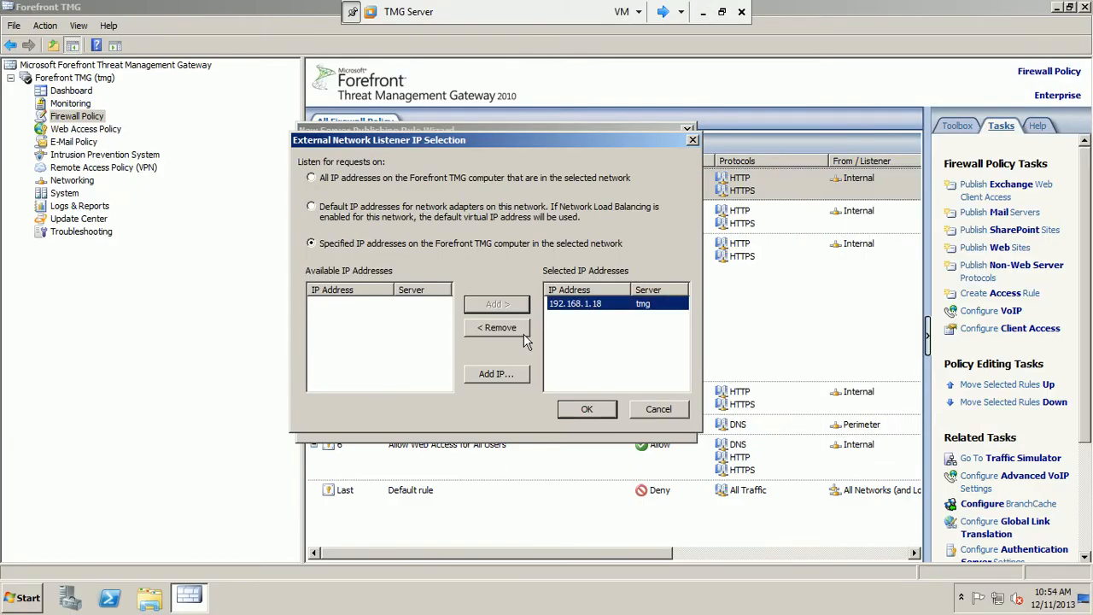
pyautogui.click(585, 407)
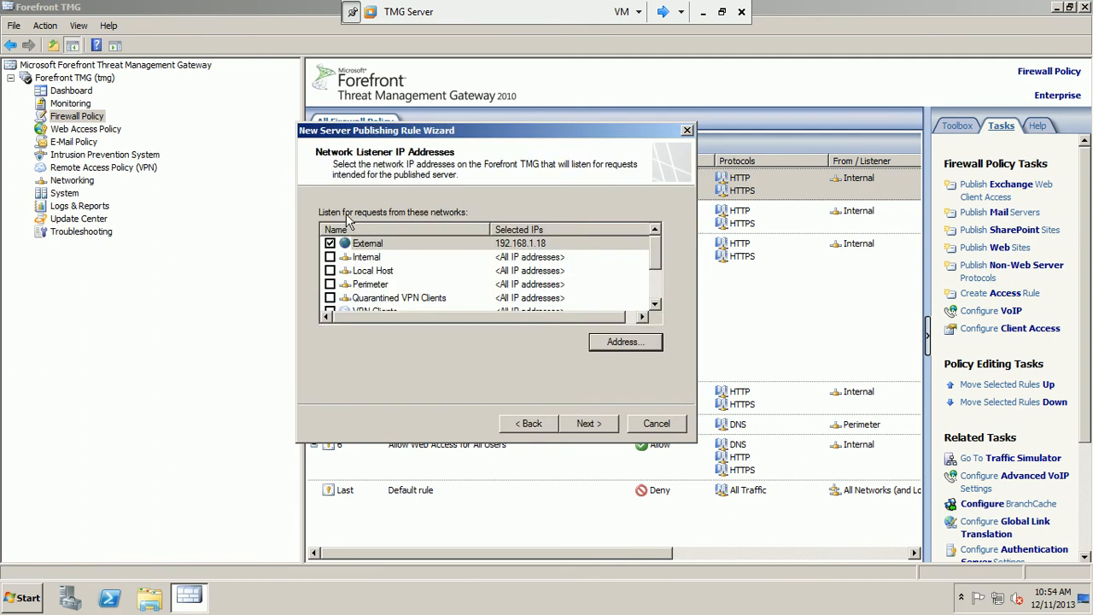
pyautogui.click(587, 425)
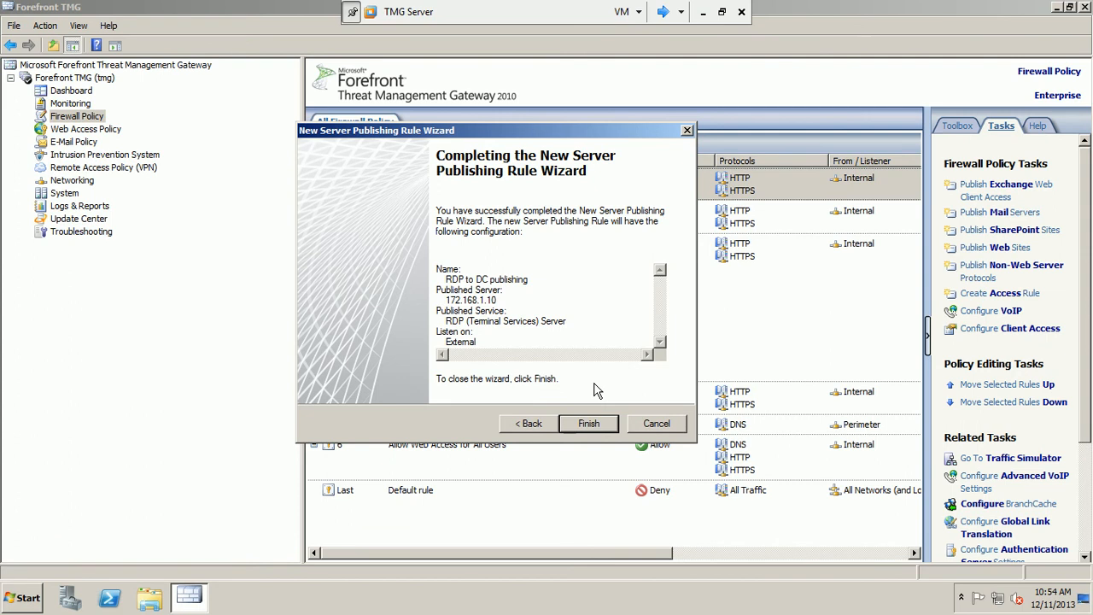
pyautogui.click(588, 431)
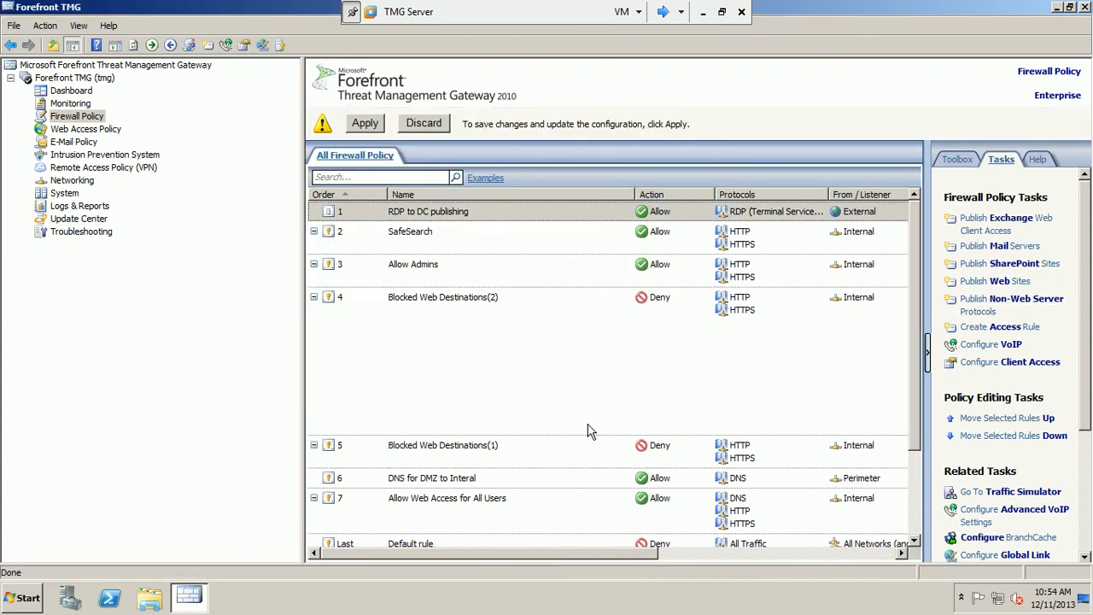
# - Open the RDP to DC publishing rule's properties and review its action, protocol and sources
pyautogui.click(518, 212)
pyautogui.rightClick(518, 212)
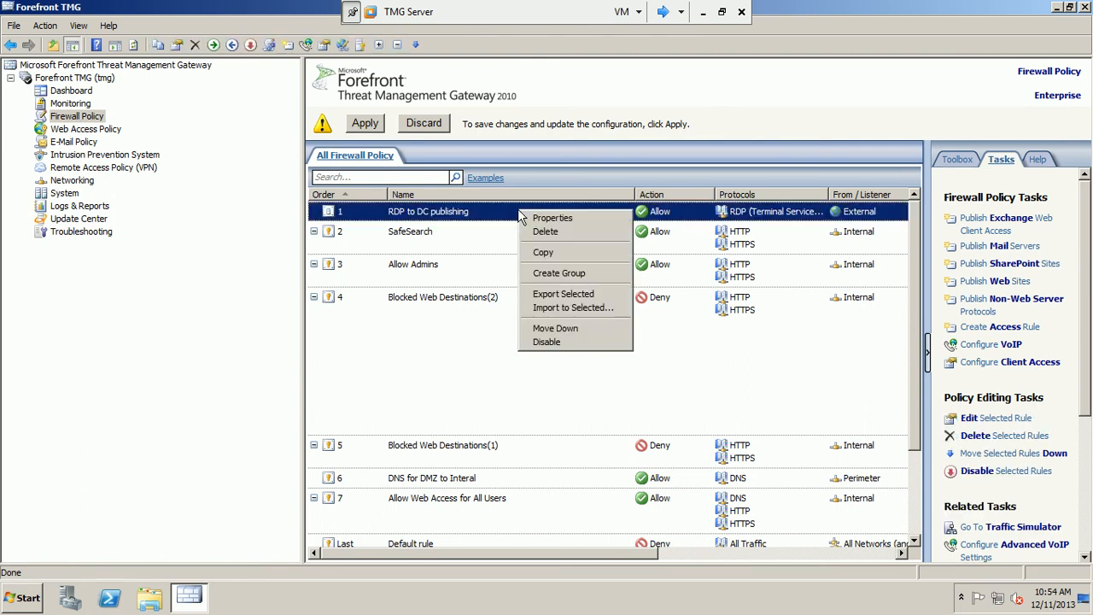
pyautogui.click(534, 219)
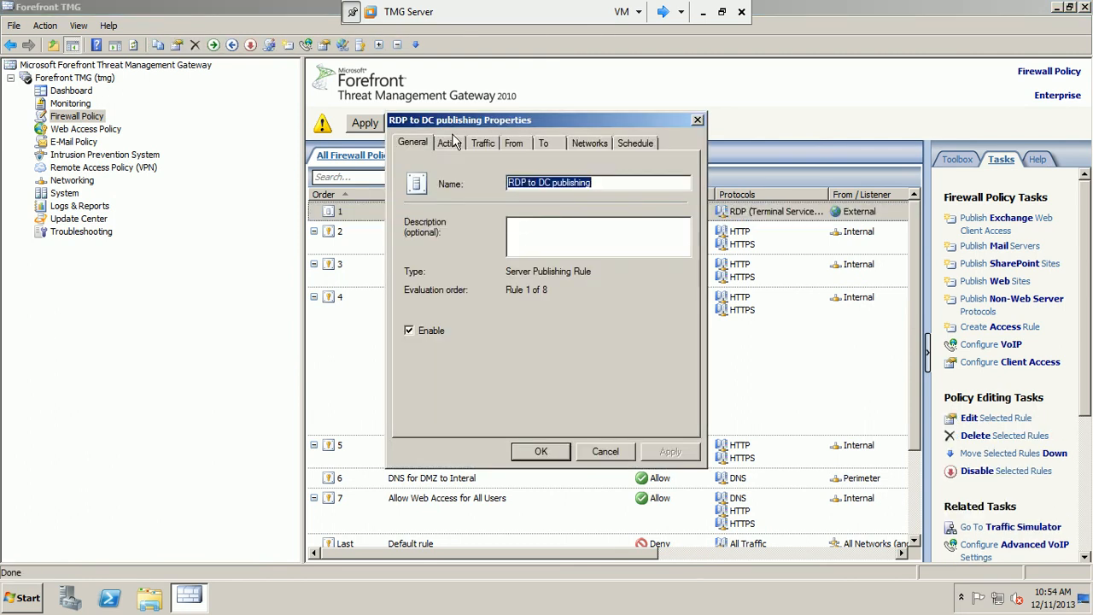
pyautogui.click(454, 147)
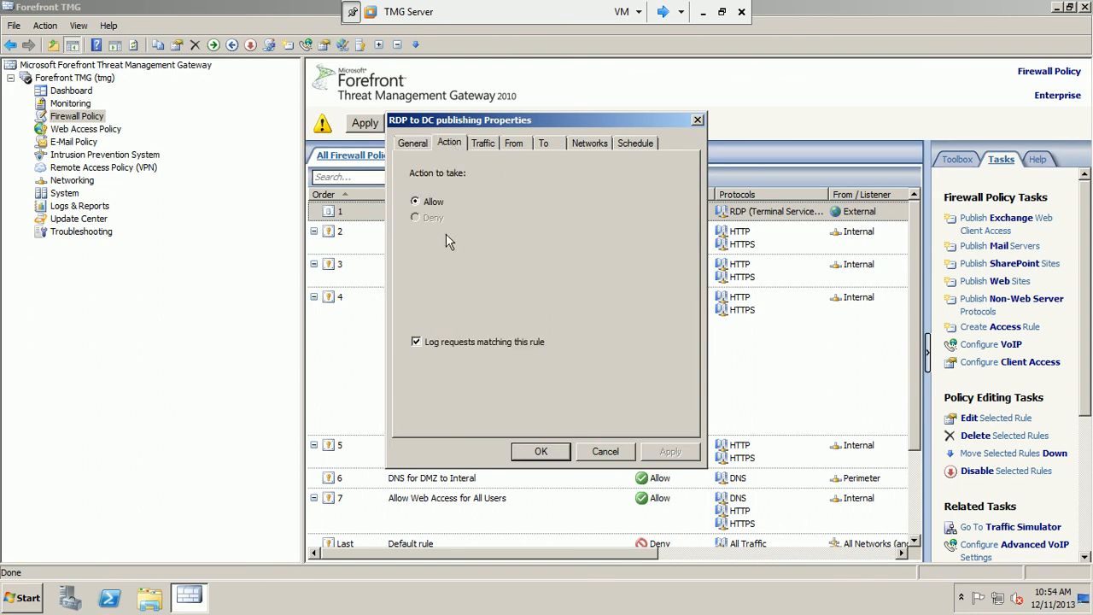
pyautogui.click(482, 143)
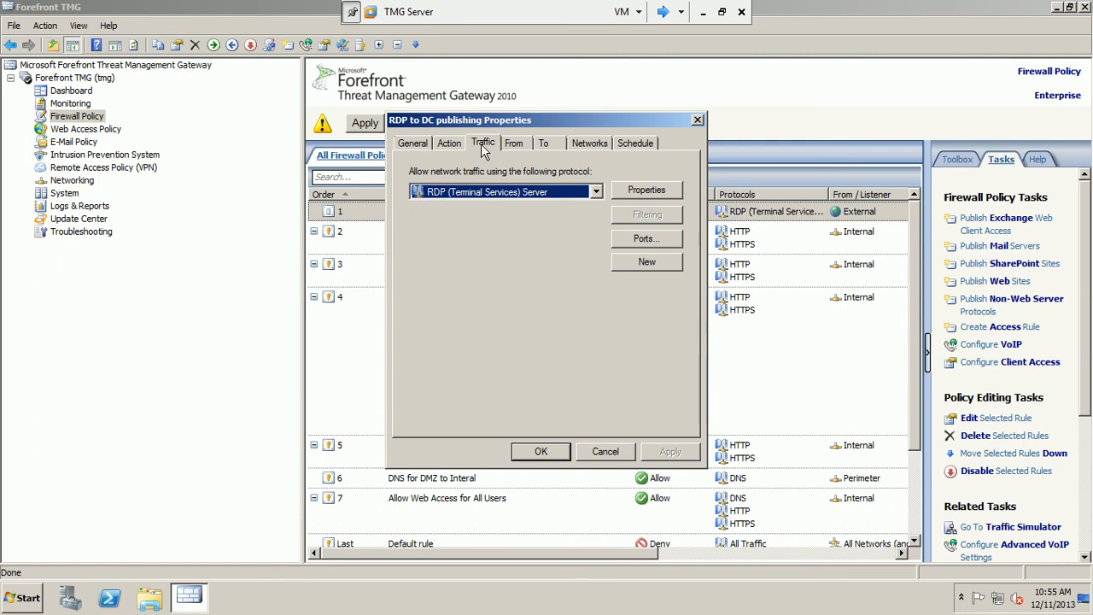
pyautogui.click(520, 144)
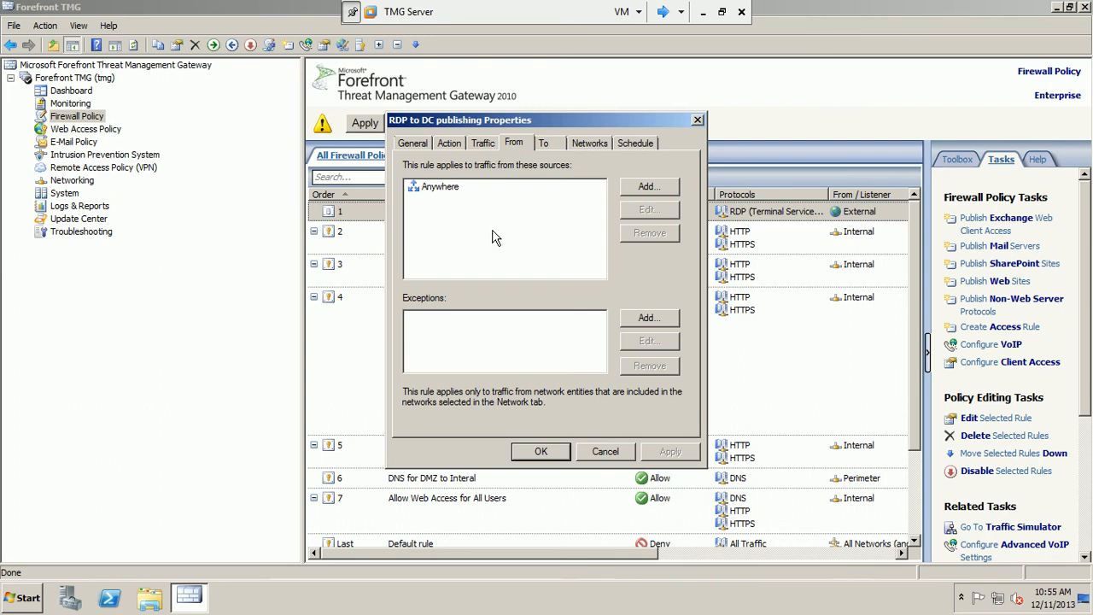
# - Review the target server, External listener at 192.168.1.18, and keep the Always schedule
pyautogui.click(545, 147)
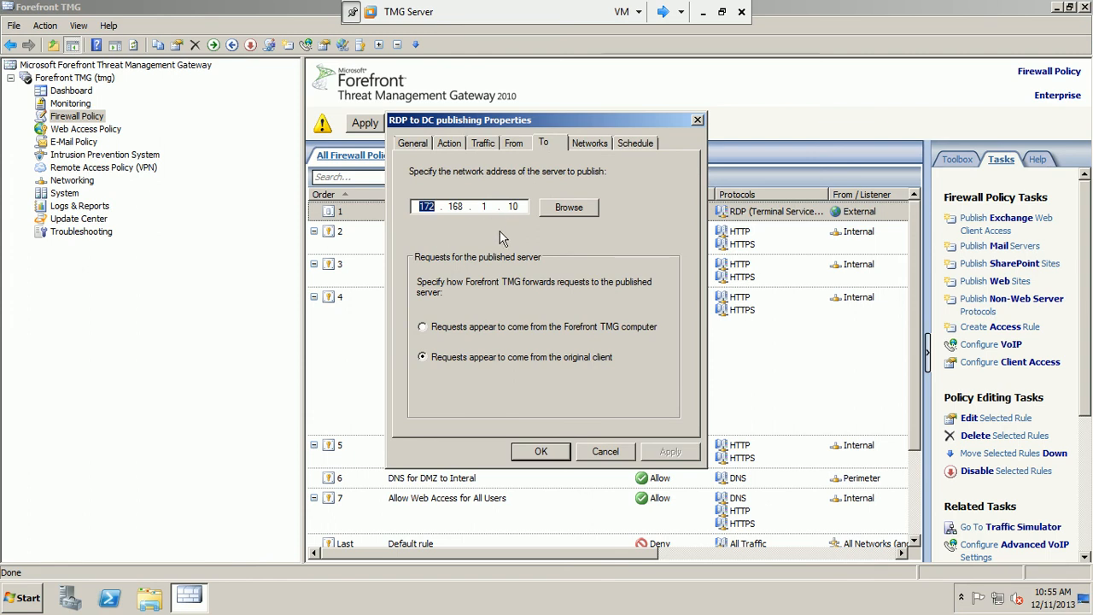
pyautogui.click(589, 146)
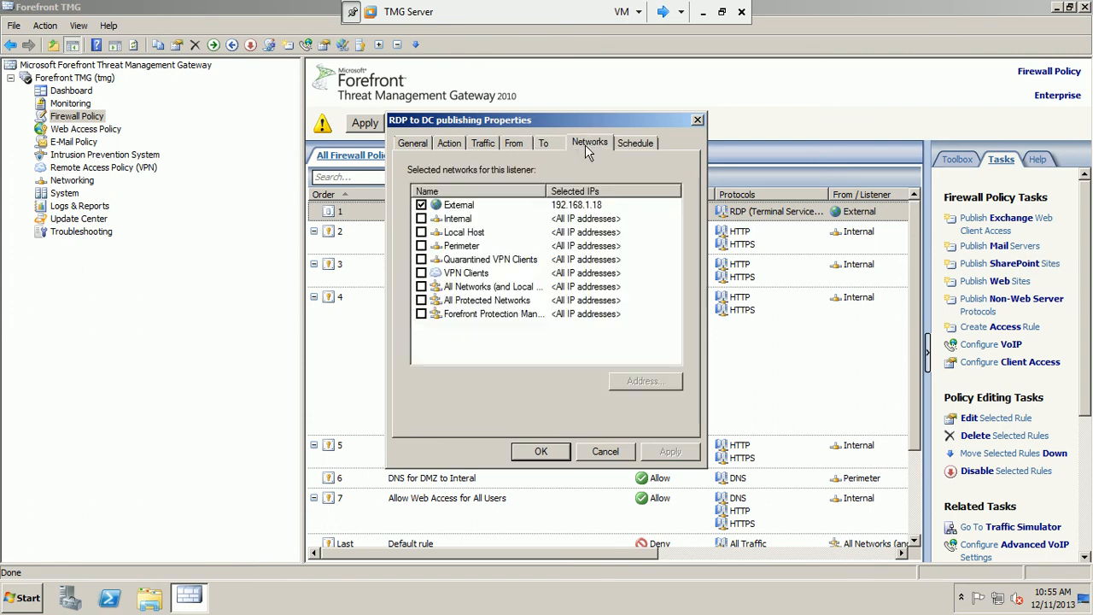
pyautogui.click(632, 147)
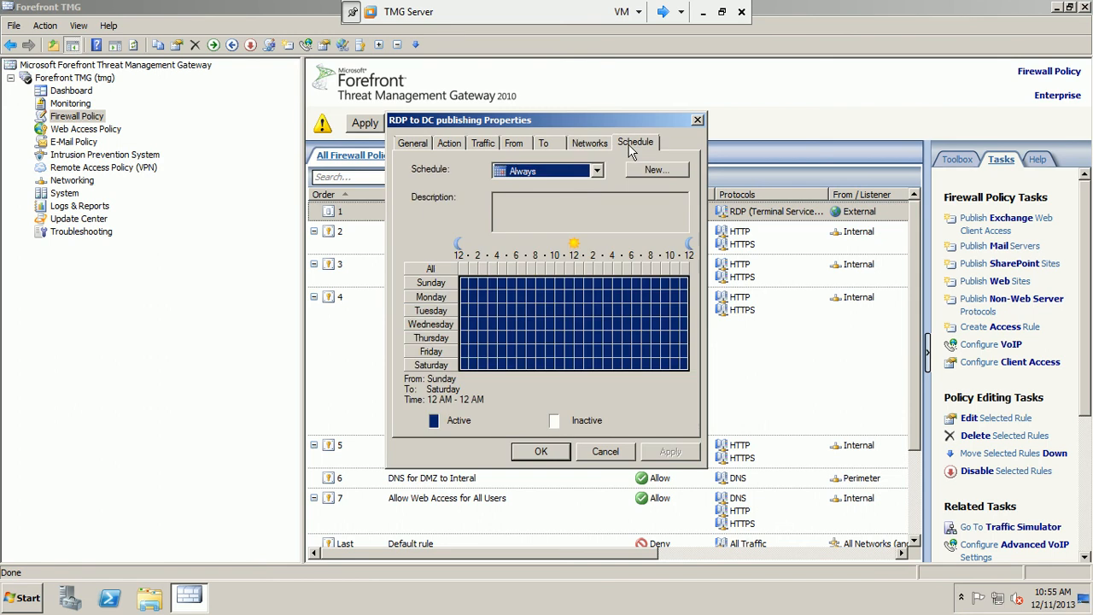
pyautogui.click(598, 172)
pyautogui.click(597, 172)
# - Close the rule properties and apply the pending firewall configuration changes
pyautogui.click(540, 451)
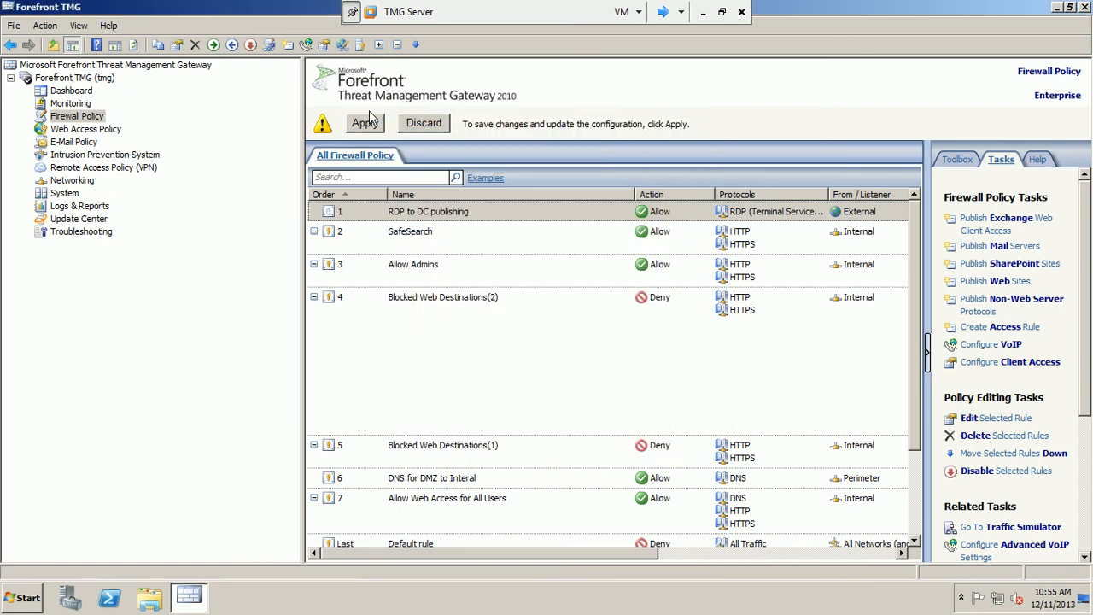
pyautogui.click(368, 125)
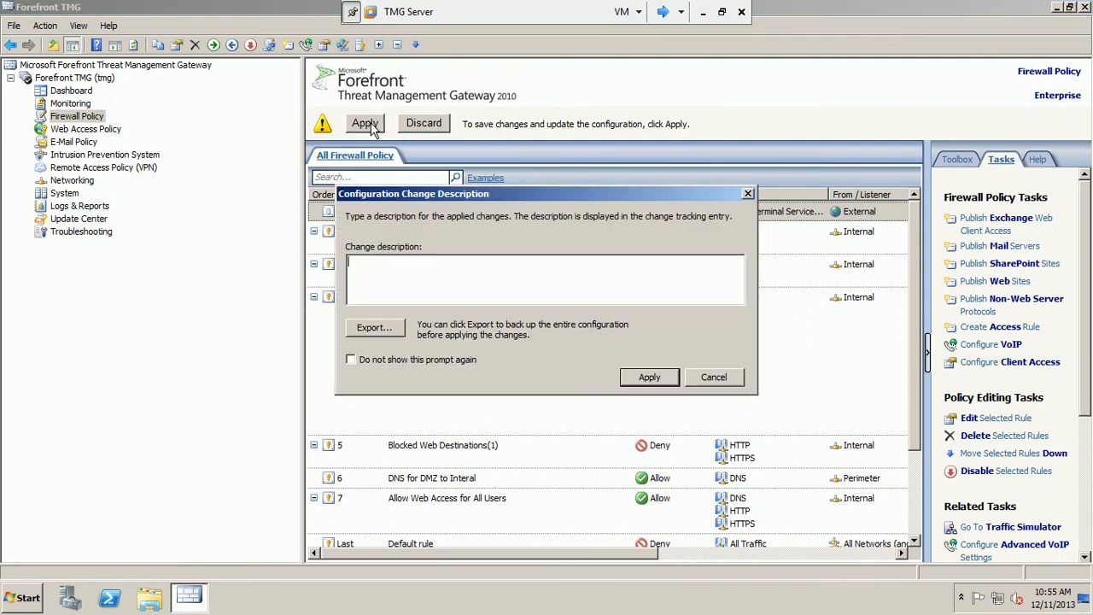
pyautogui.click(633, 376)
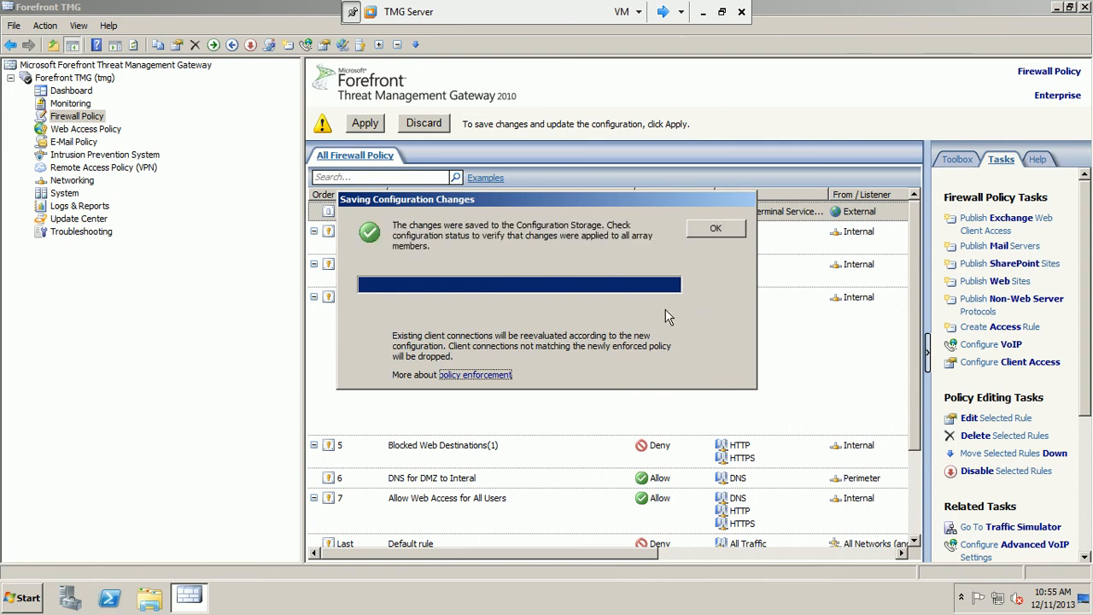
pyautogui.click(716, 228)
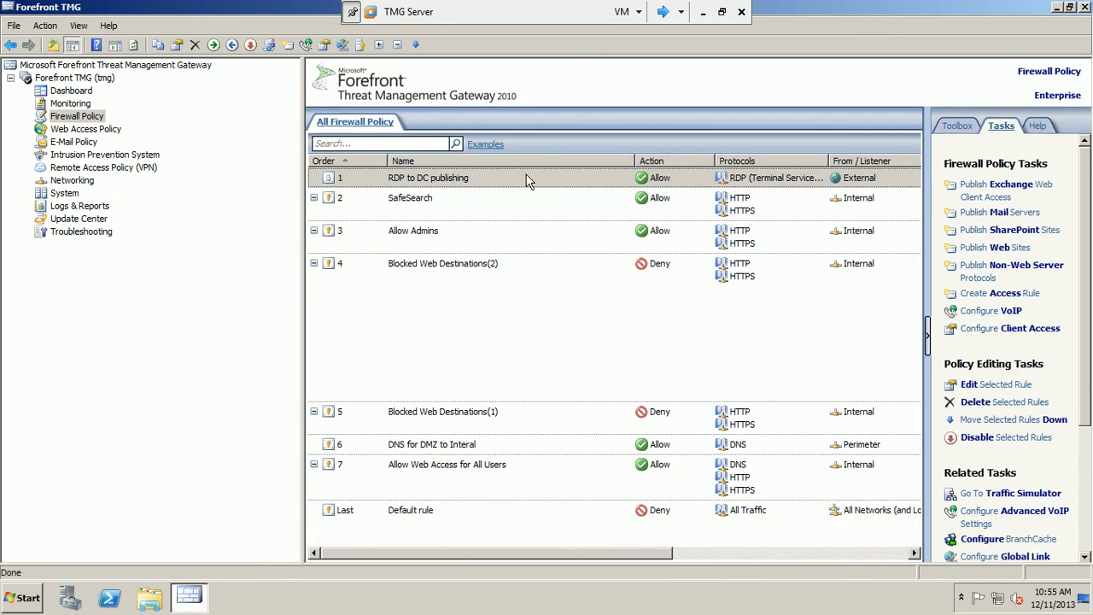
pyautogui.click(527, 179)
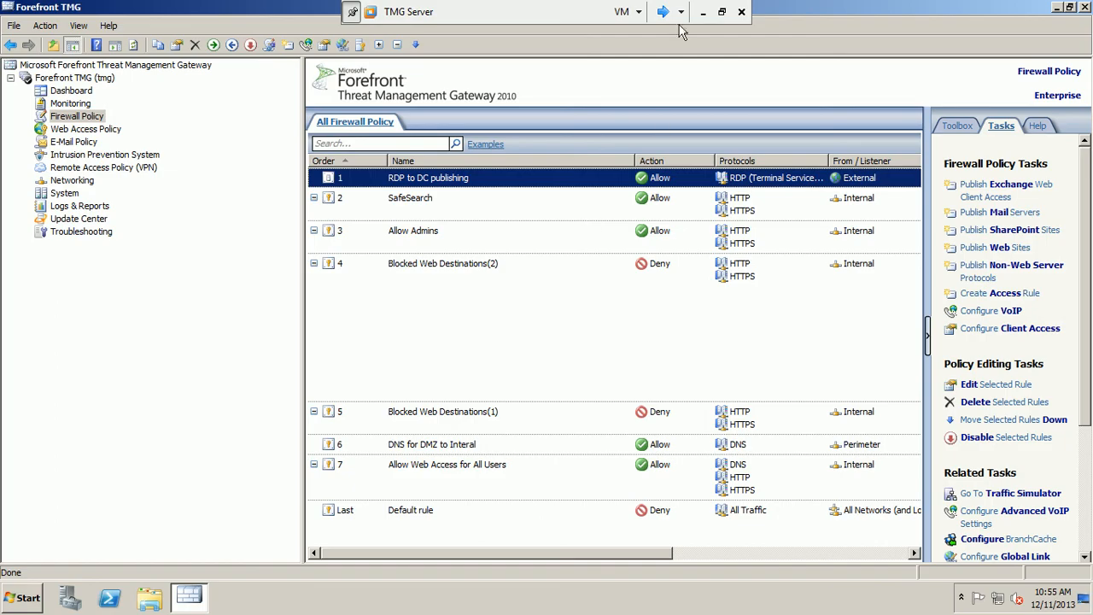
# - Minimize TMG Server and select the external user picture on the PowerPoint diagram
pyautogui.click(703, 12)
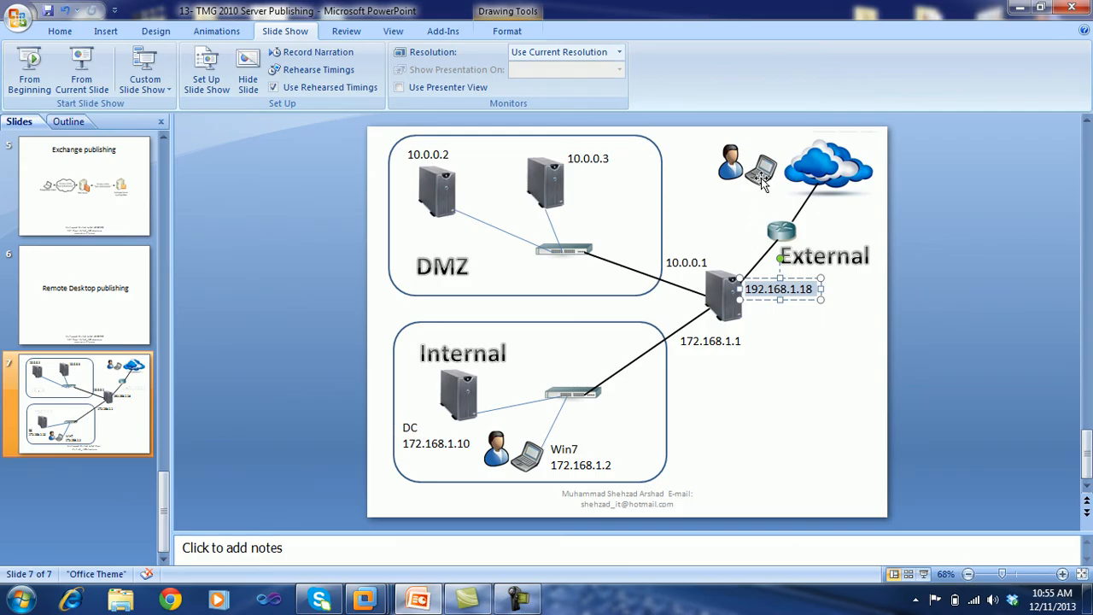
pyautogui.click(761, 177)
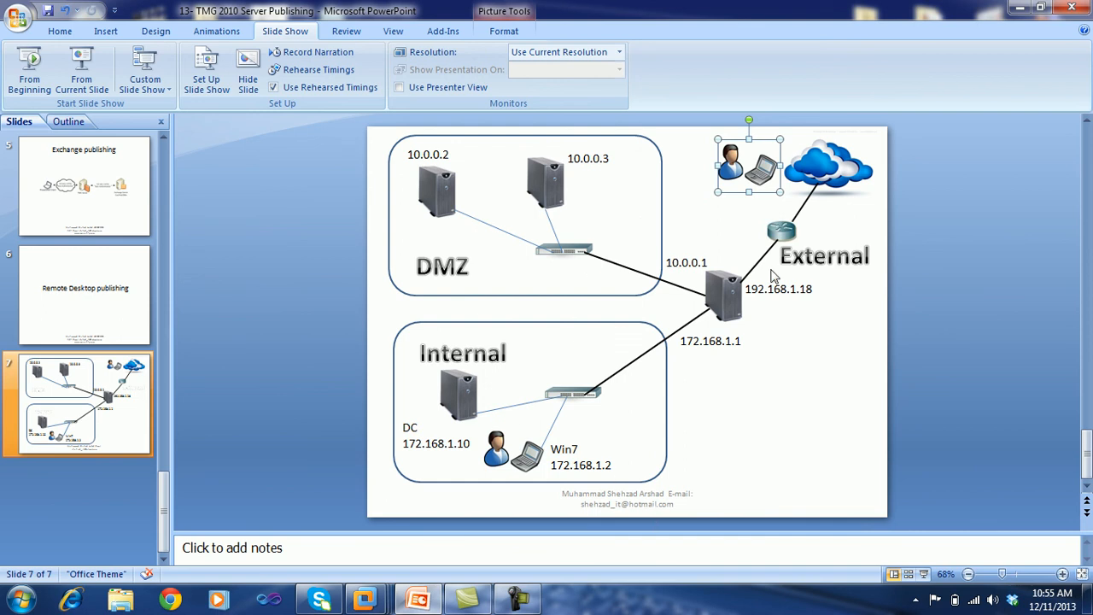
pyautogui.moveTo(365, 600)
# - Minimize PowerPoint and launch Remote Desktop Connection from a Start menu search for 'rem'
pyautogui.click(1020, 9)
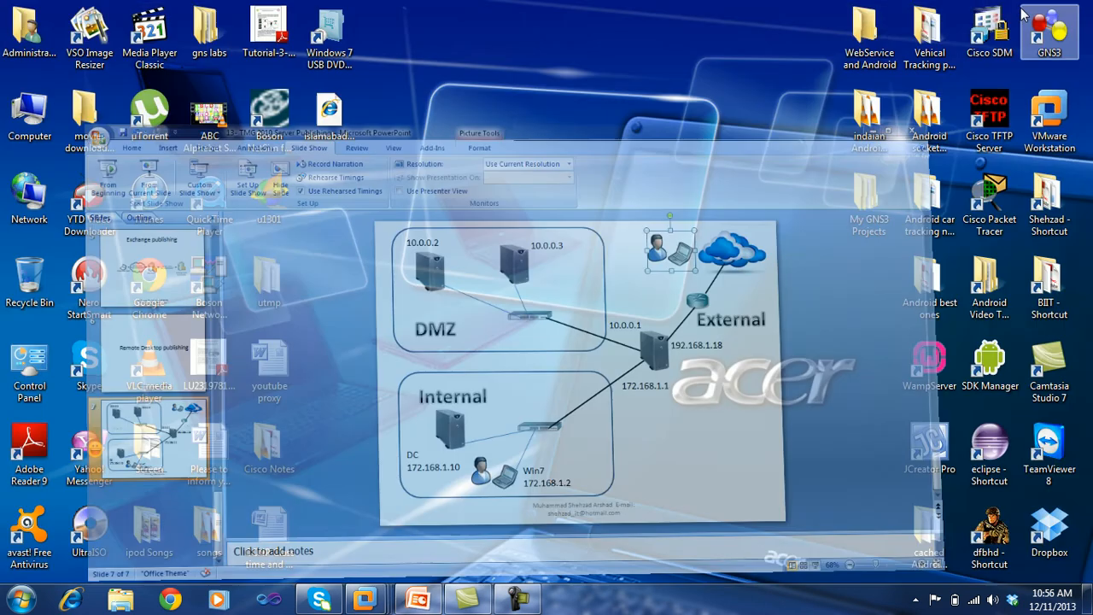
pyautogui.click(23, 598)
pyautogui.write('rem')
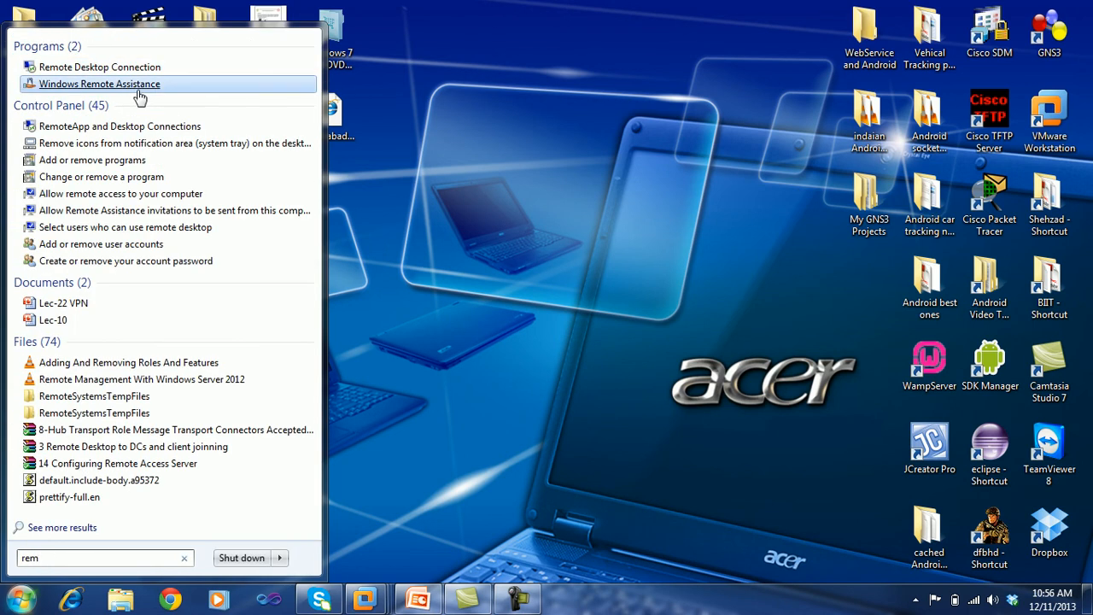
pyautogui.click(151, 68)
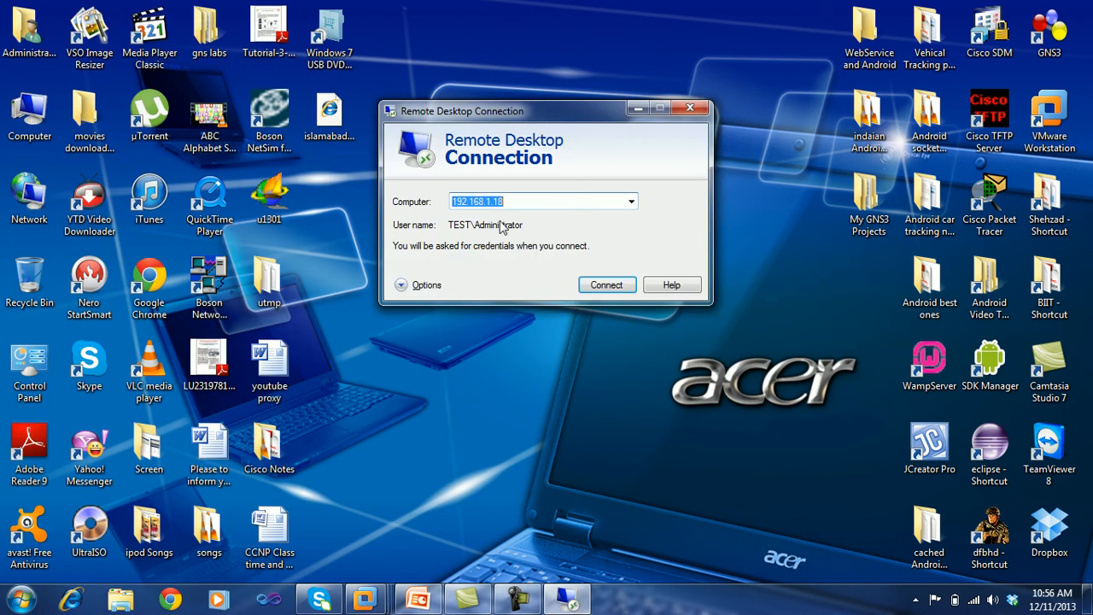
# - Set the computer to connect to as 192.168.1.18
pyautogui.click(516, 201)
pyautogui.press('BackSpace')
pyautogui.press('BackSpace')
pyautogui.press('BackSpace')
pyautogui.press('BackSpace')
pyautogui.press('BackSpace')
pyautogui.press('BackSpace')
pyautogui.press('BackSpace')
pyautogui.press('BackSpace')
pyautogui.press('BackSpace')
pyautogui.press('BackSpace')
pyautogui.press('BackSpace')
pyautogui.press('BackSpace')
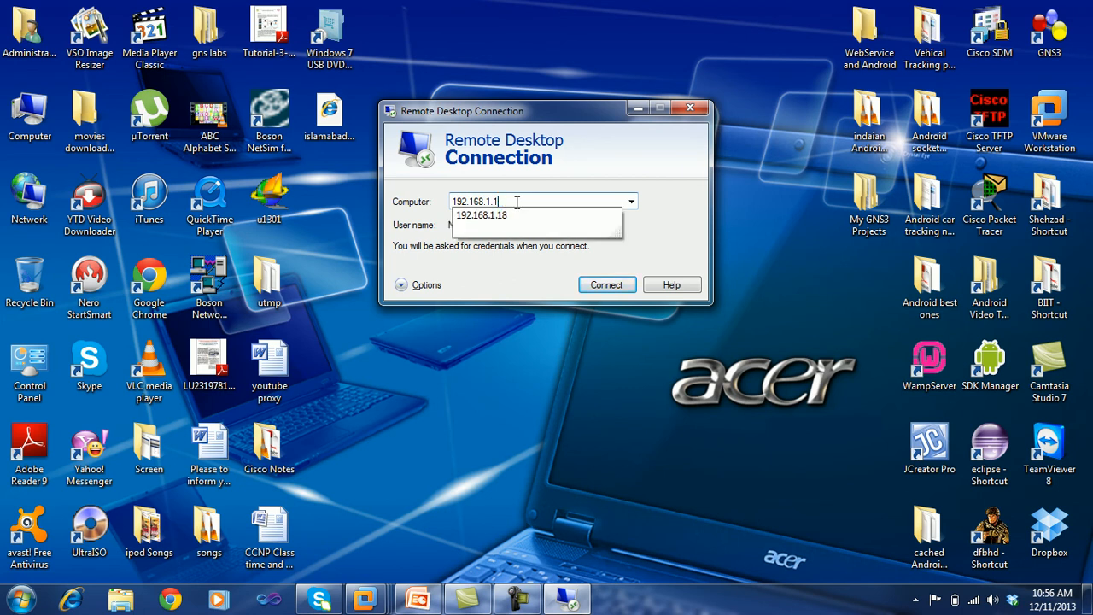
pyautogui.write('192.168.1.1')
pyautogui.click(516, 217)
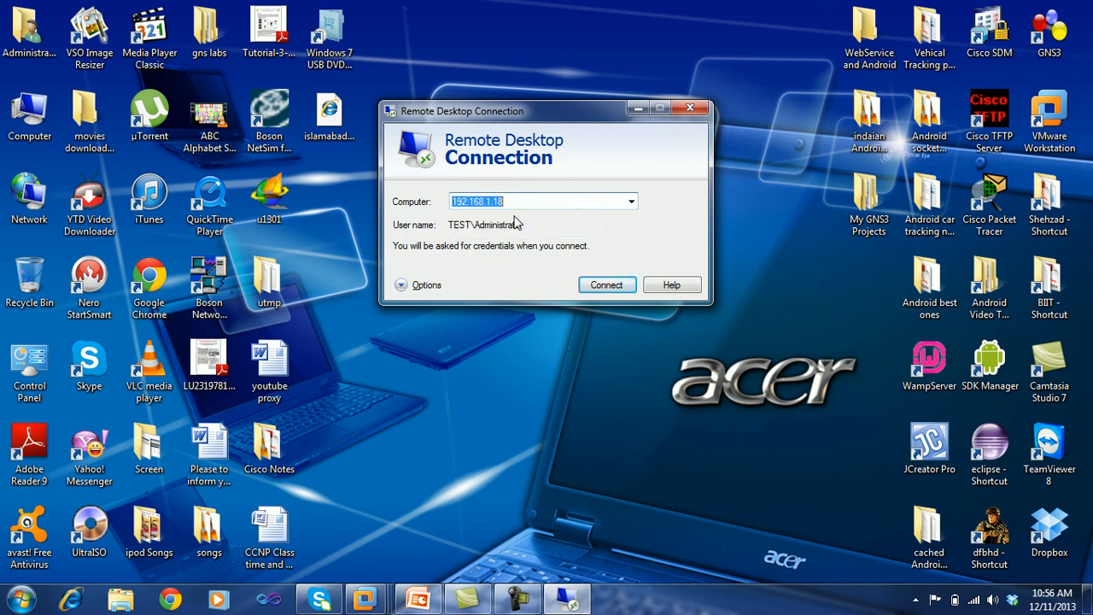
pyautogui.moveTo(368, 598)
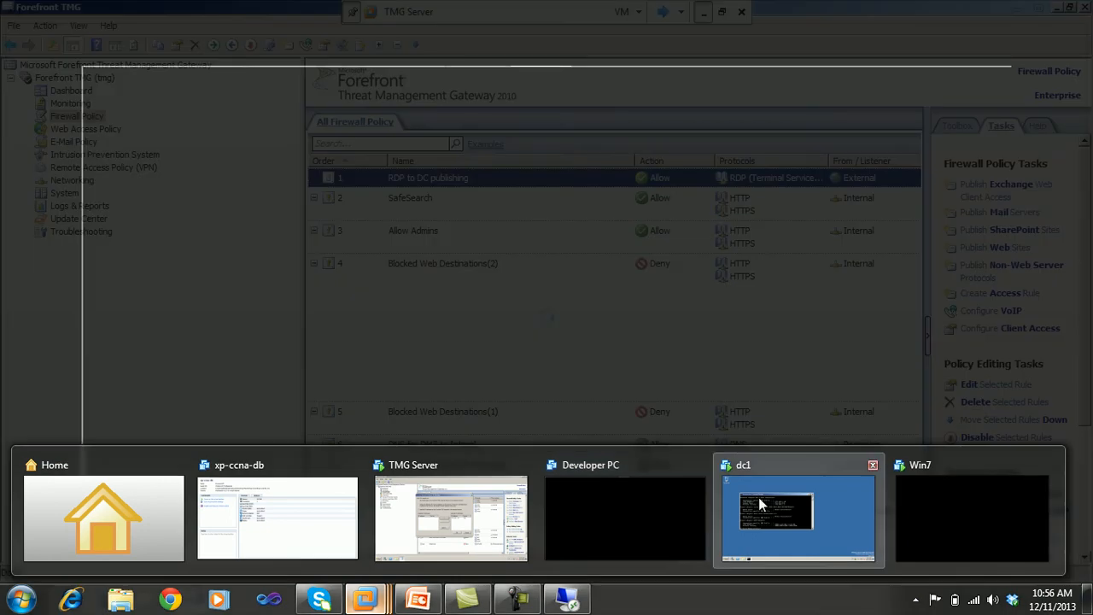
# - Switch to the dc1 virtual machine and briefly open and close its Computer window
pyautogui.click(761, 503)
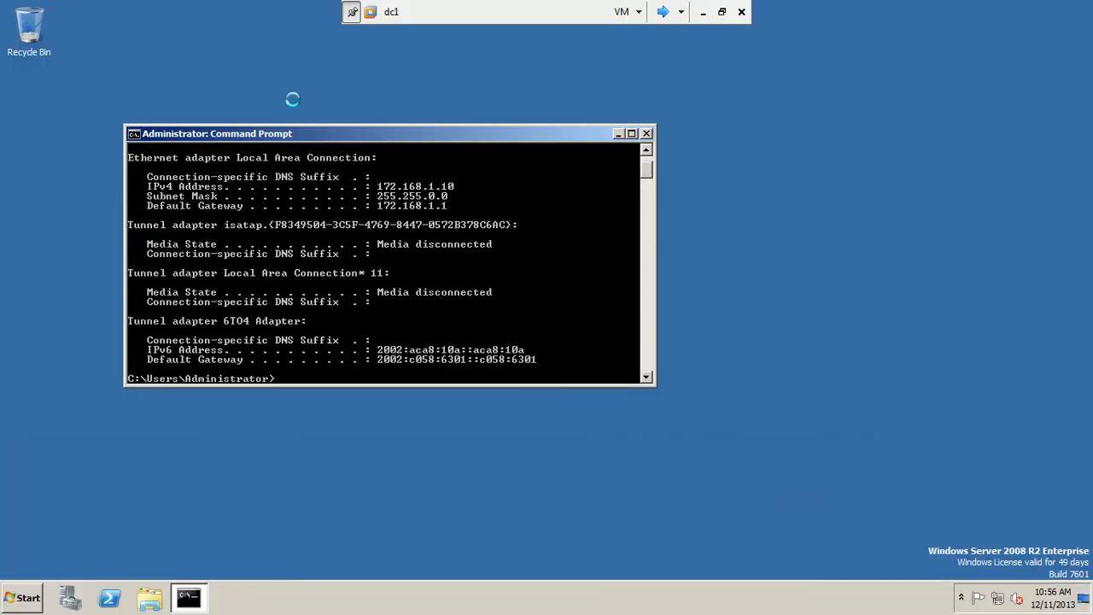
pyautogui.click(20, 596)
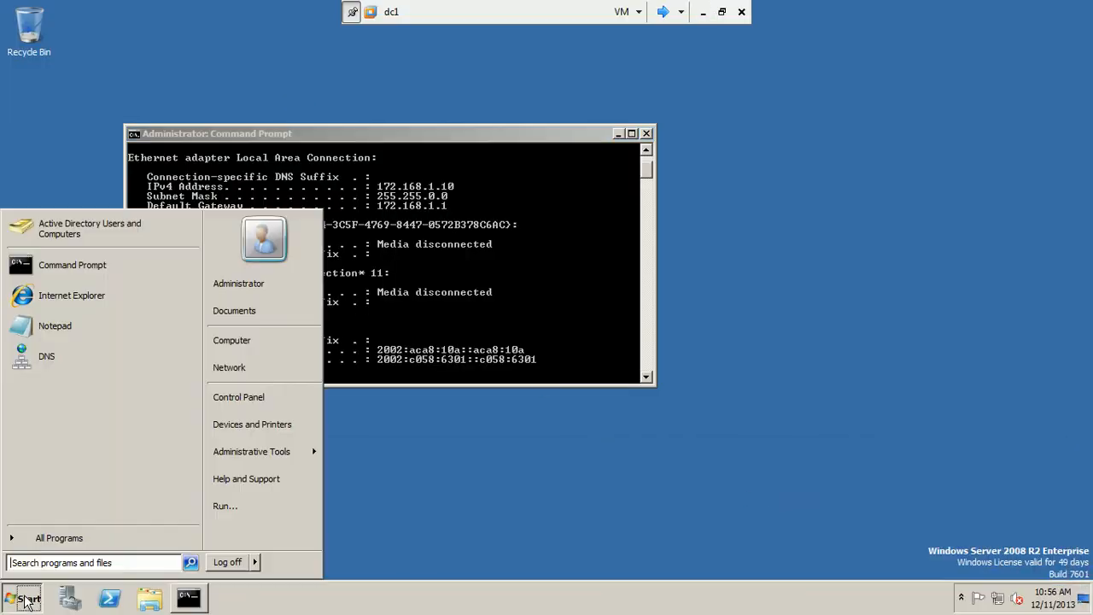
pyautogui.rightClick(235, 369)
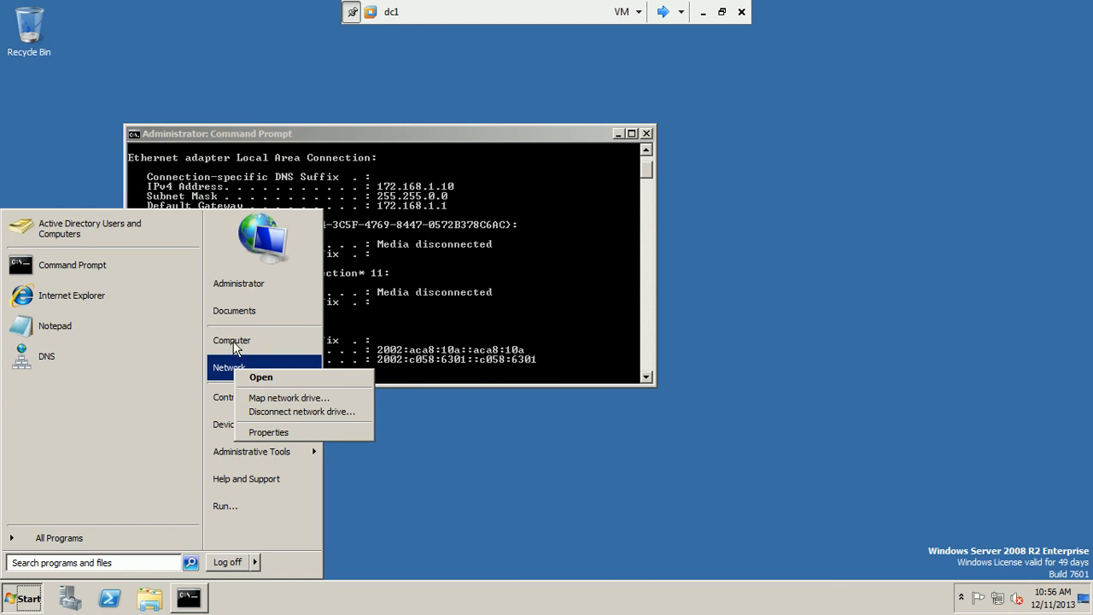
pyautogui.click(232, 341)
pyautogui.rightClick(236, 348)
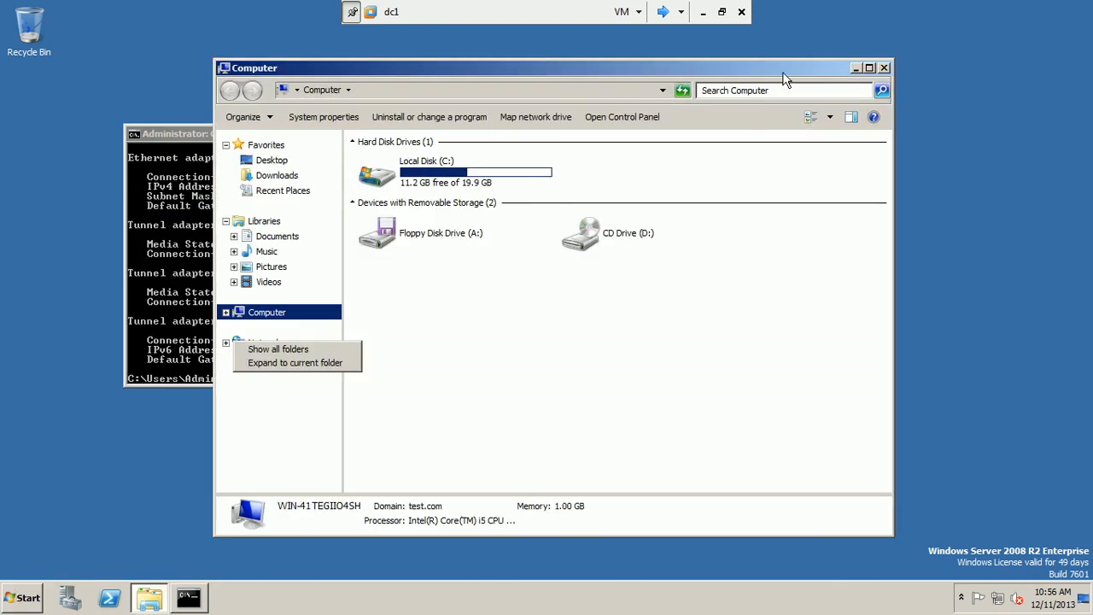
pyautogui.click(884, 68)
# - Check dc1's Remote tab allows connections from any Remote Desktop version, leaving settings unchanged
pyautogui.click(13, 603)
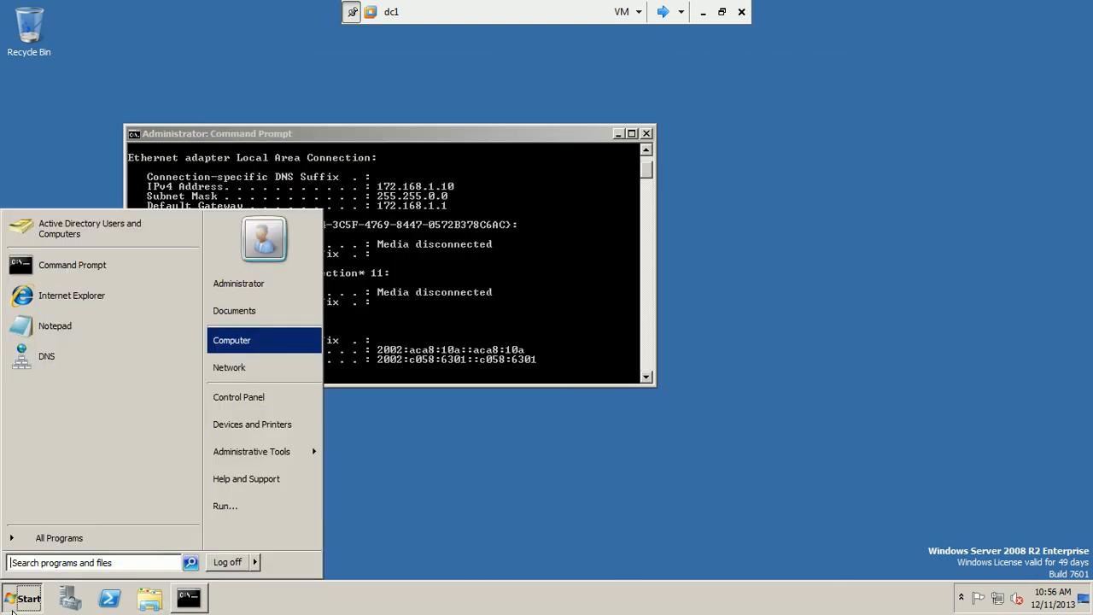
pyautogui.rightClick(237, 341)
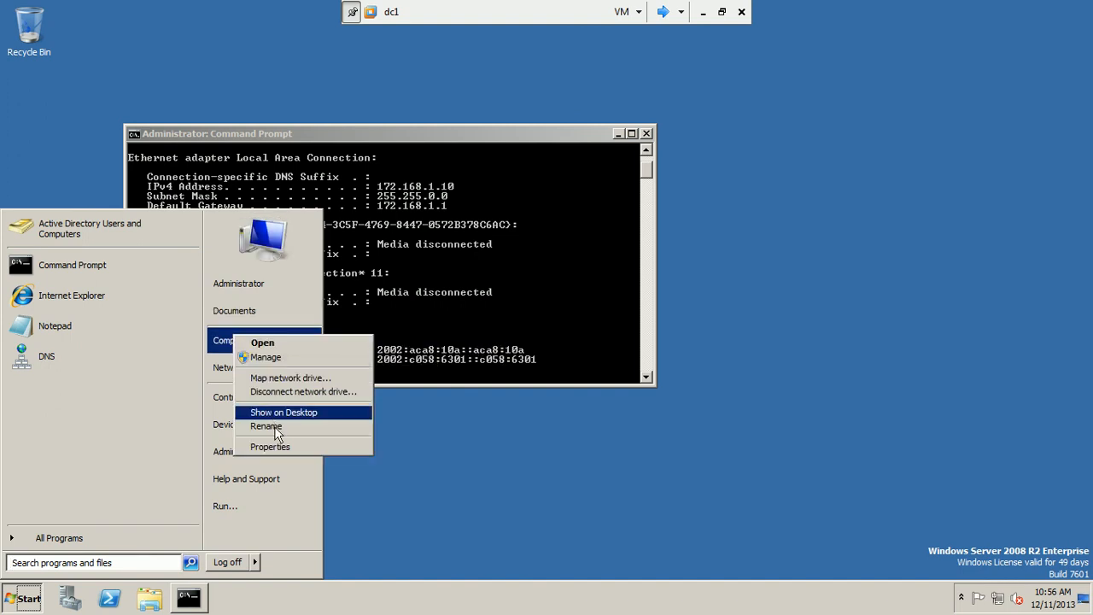
pyautogui.click(273, 445)
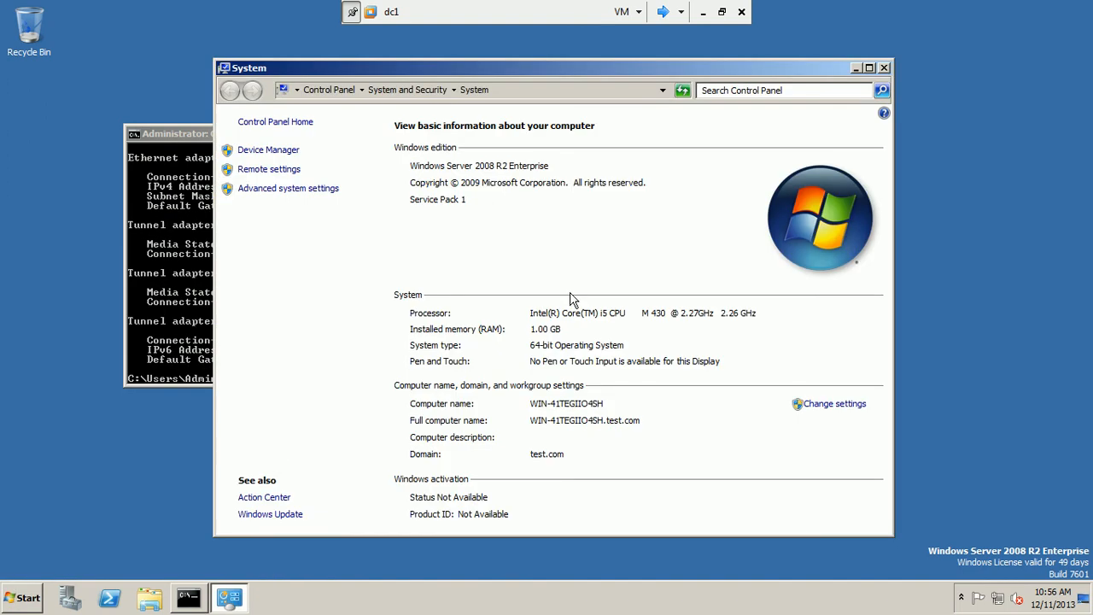
pyautogui.click(818, 408)
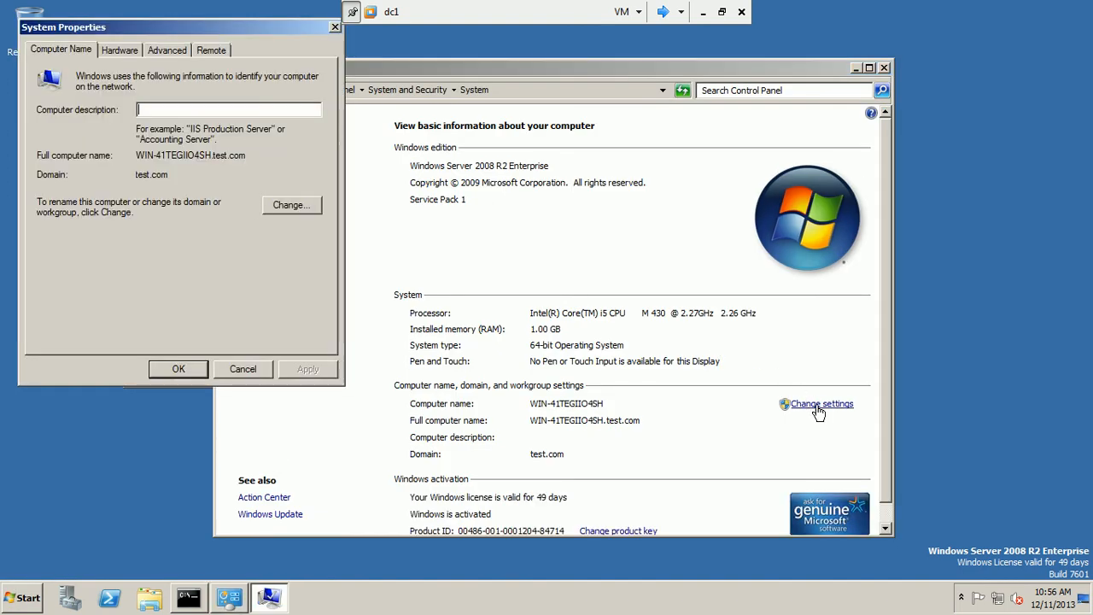
pyautogui.click(211, 53)
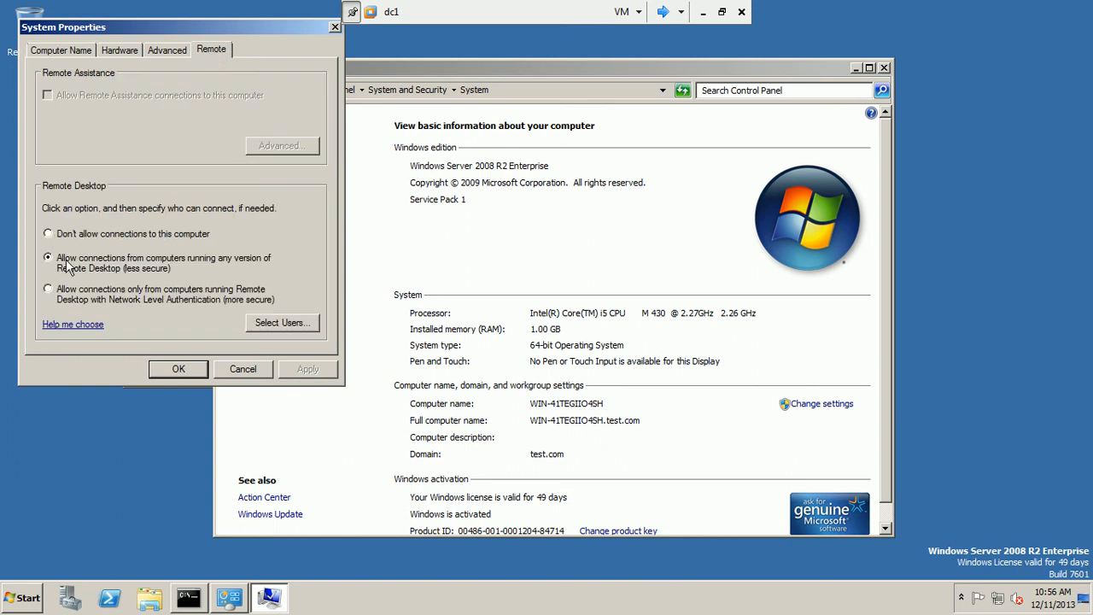
pyautogui.click(243, 369)
pyautogui.click(888, 66)
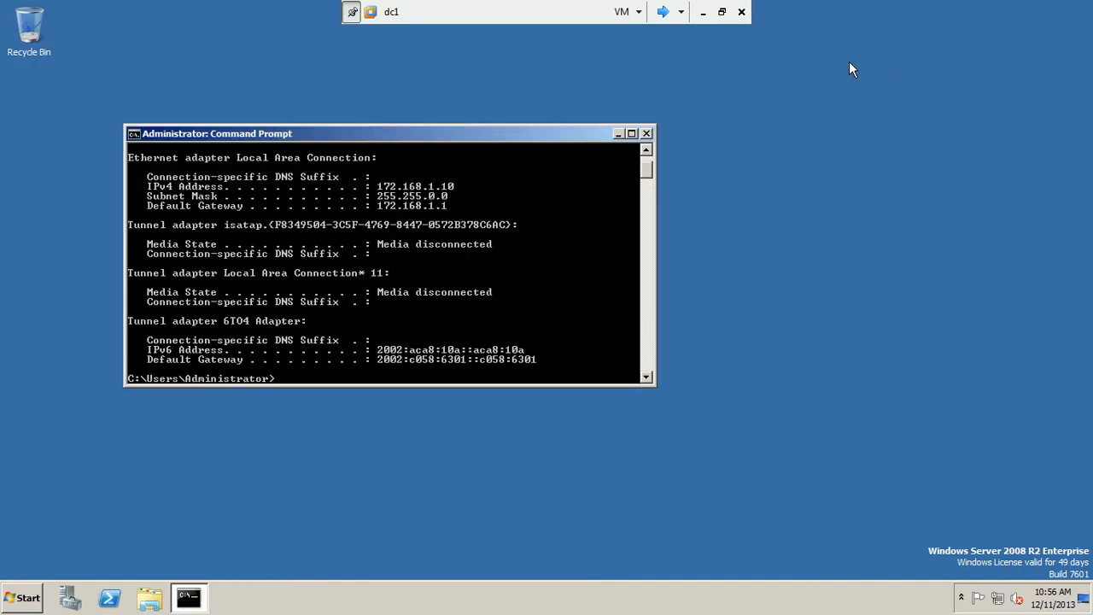
# - Connect to 192.168.1.18 from the host, signing in with the Administrator password
pyautogui.click(704, 12)
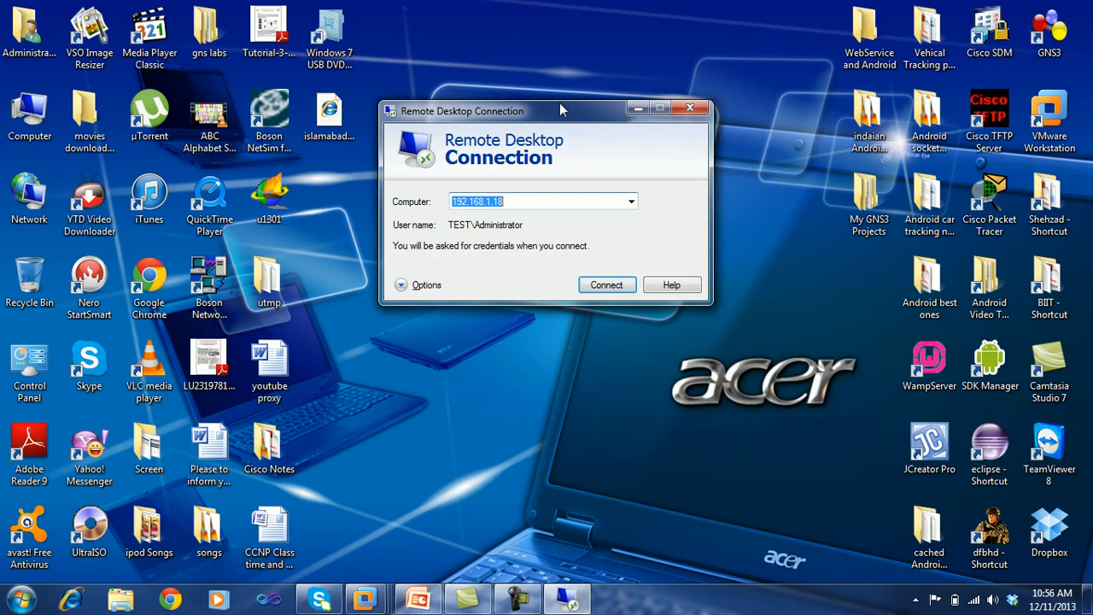
pyautogui.moveTo(562, 110); pyautogui.dragTo(569, 100)
pyautogui.click(608, 280)
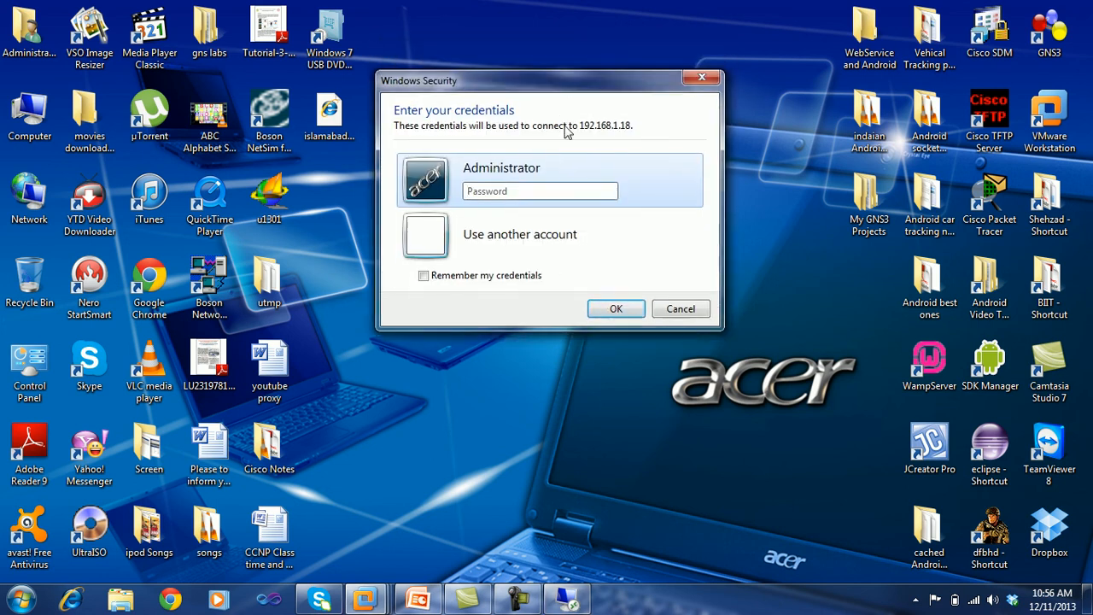
pyautogui.click(520, 283)
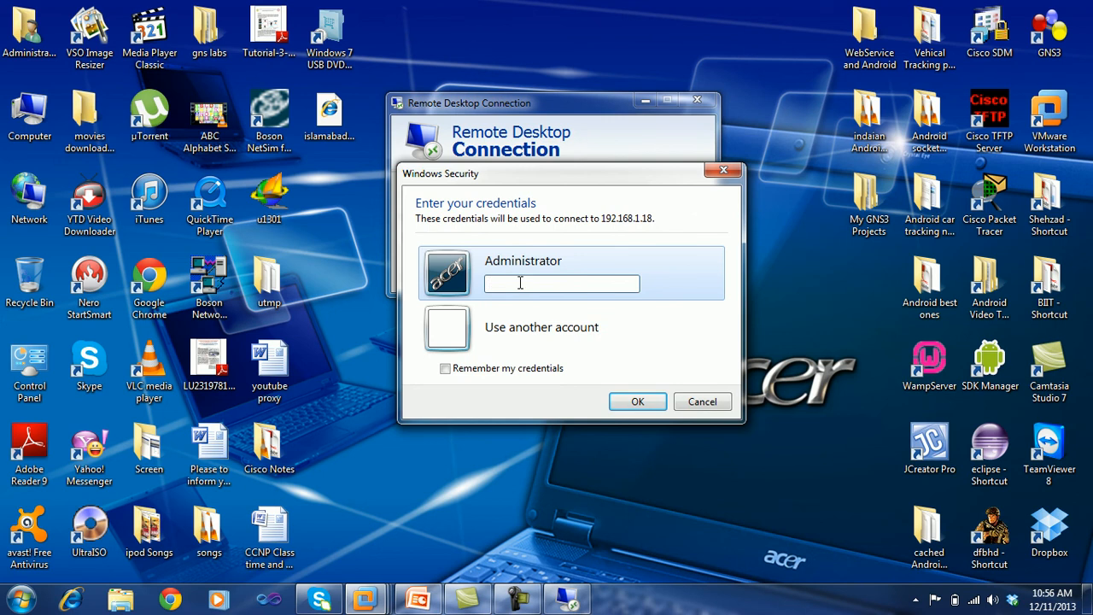
pyautogui.write('••••')
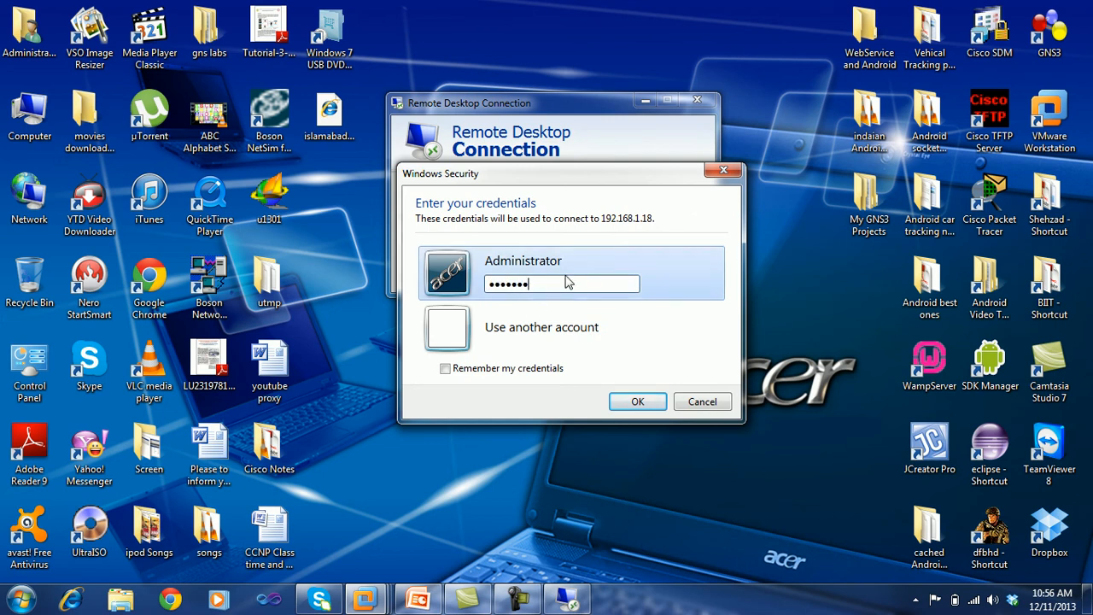
pyautogui.click(623, 401)
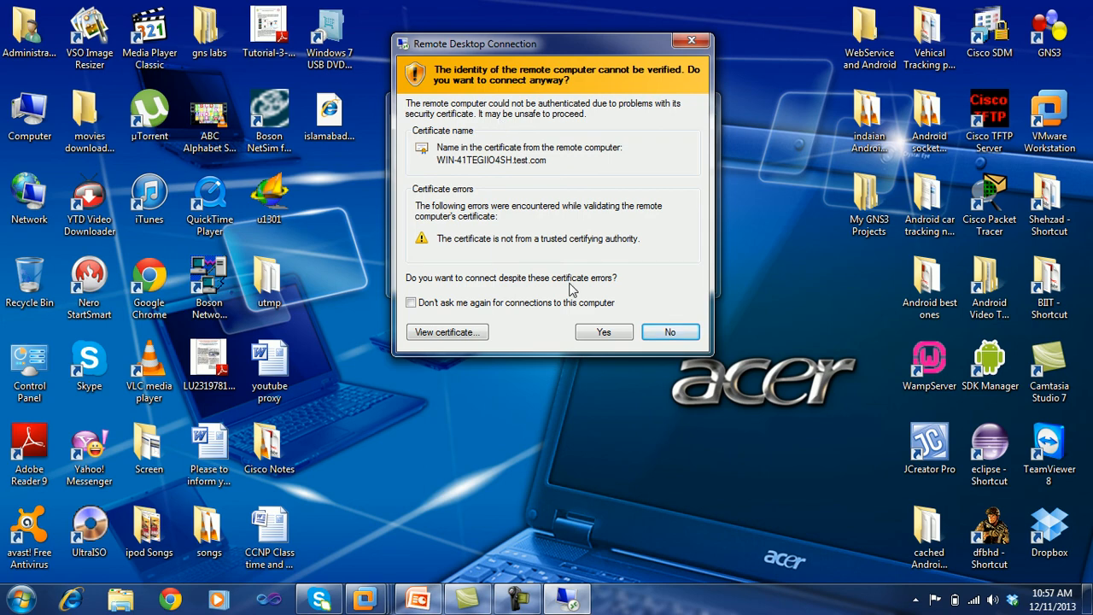
# - Accept the certificate warning, close the remote Command Prompt, and bring PowerPoint forward
pyautogui.click(602, 332)
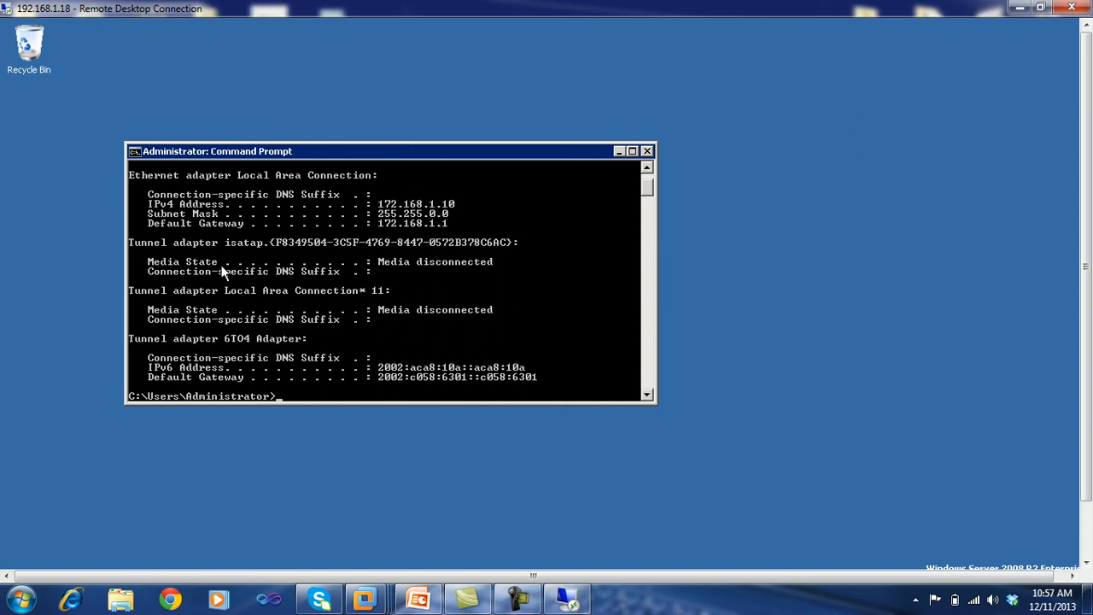
pyautogui.click(648, 151)
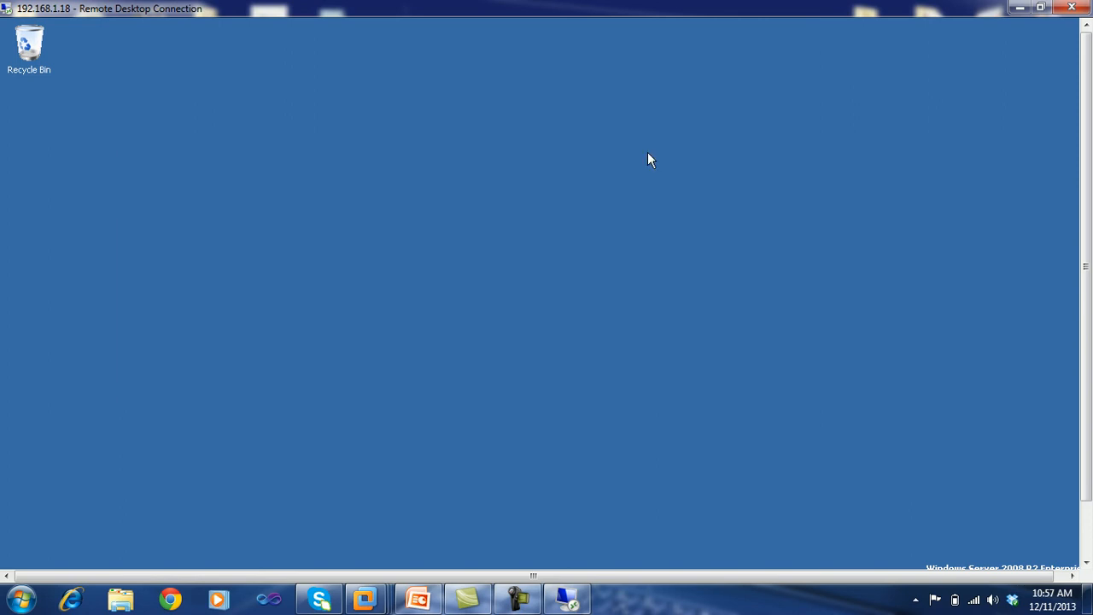
pyautogui.click(1041, 8)
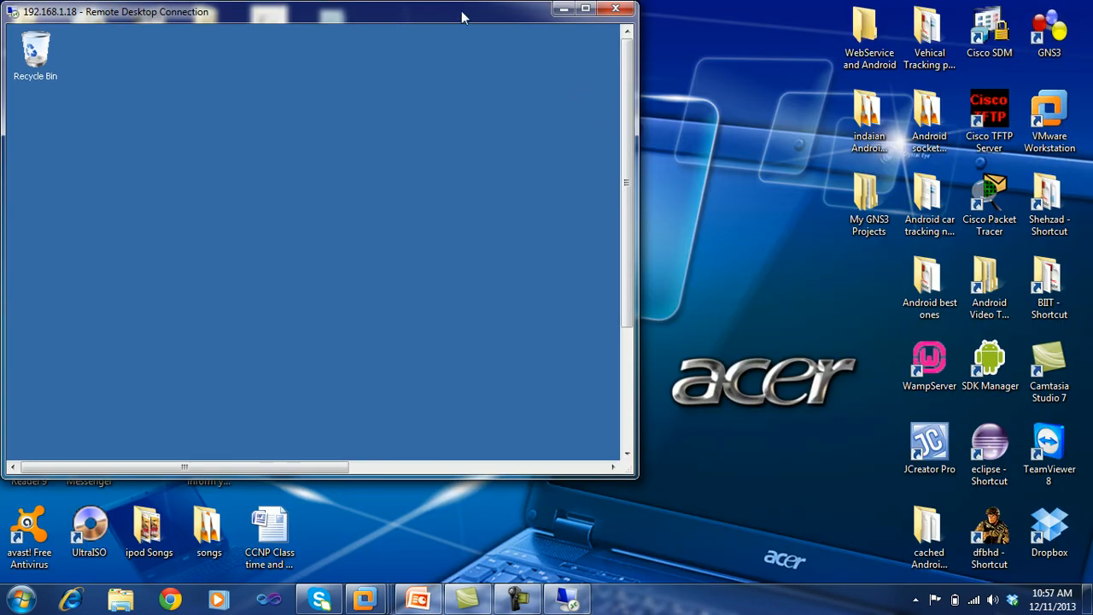
pyautogui.moveTo(461, 10); pyautogui.dragTo(656, 48)
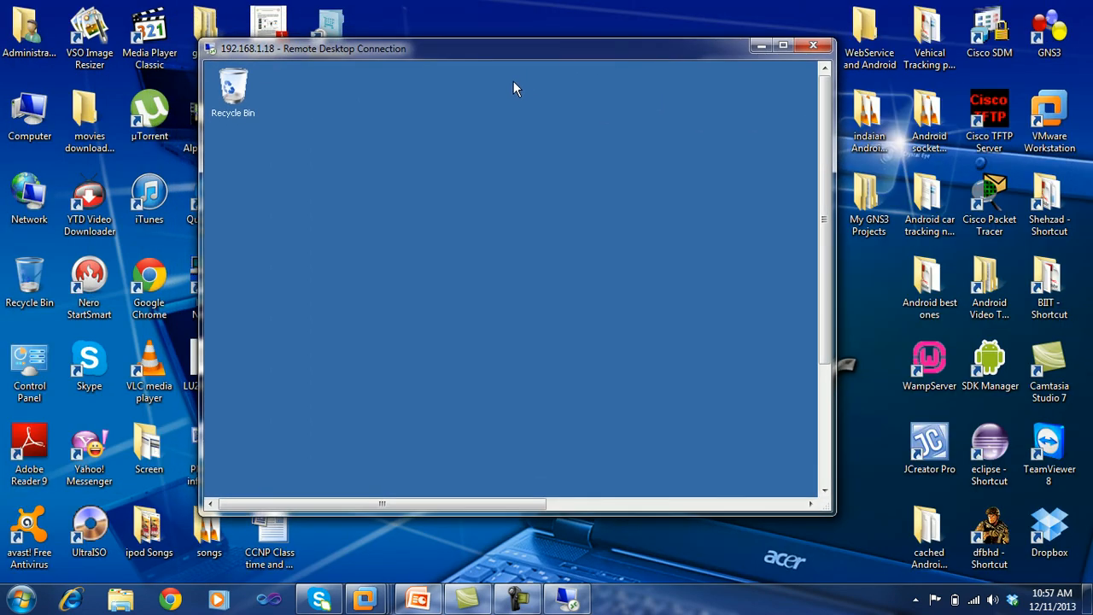
pyautogui.click(418, 599)
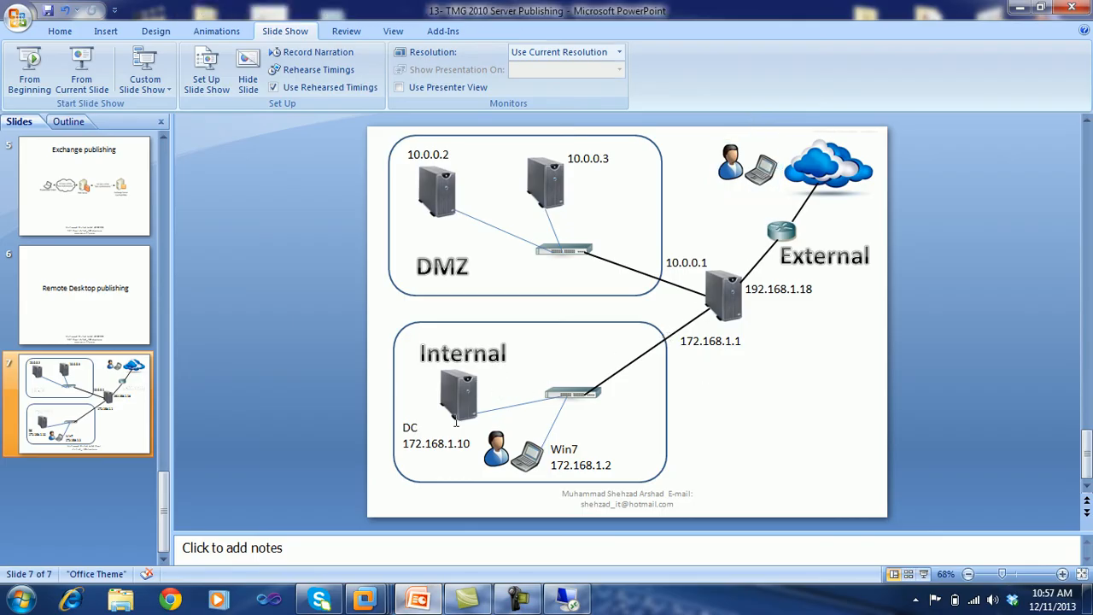
pyautogui.click(464, 398)
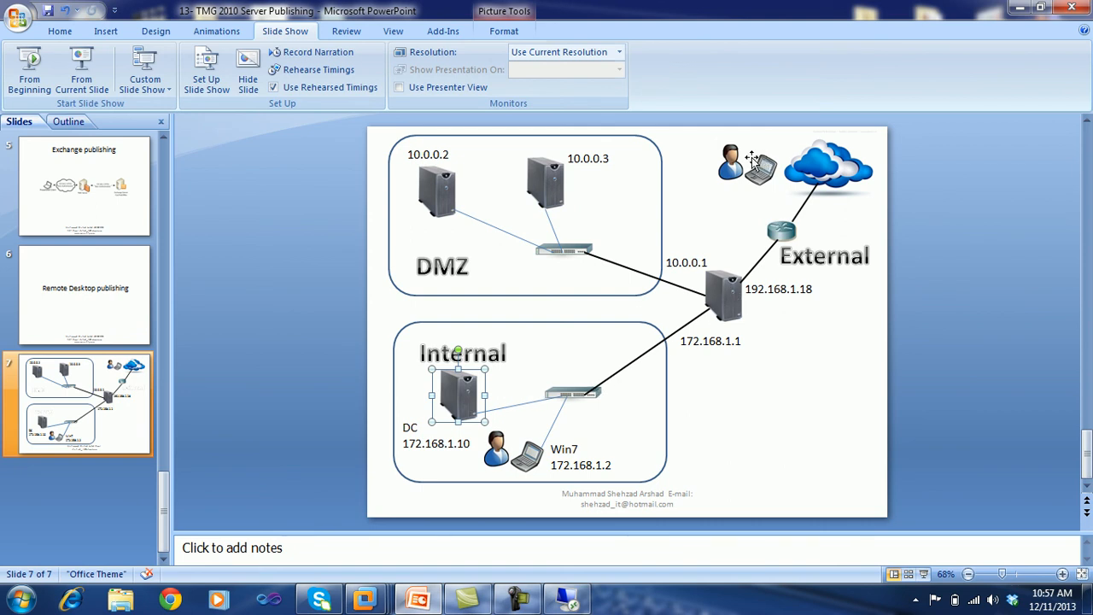
pyautogui.click(81, 72)
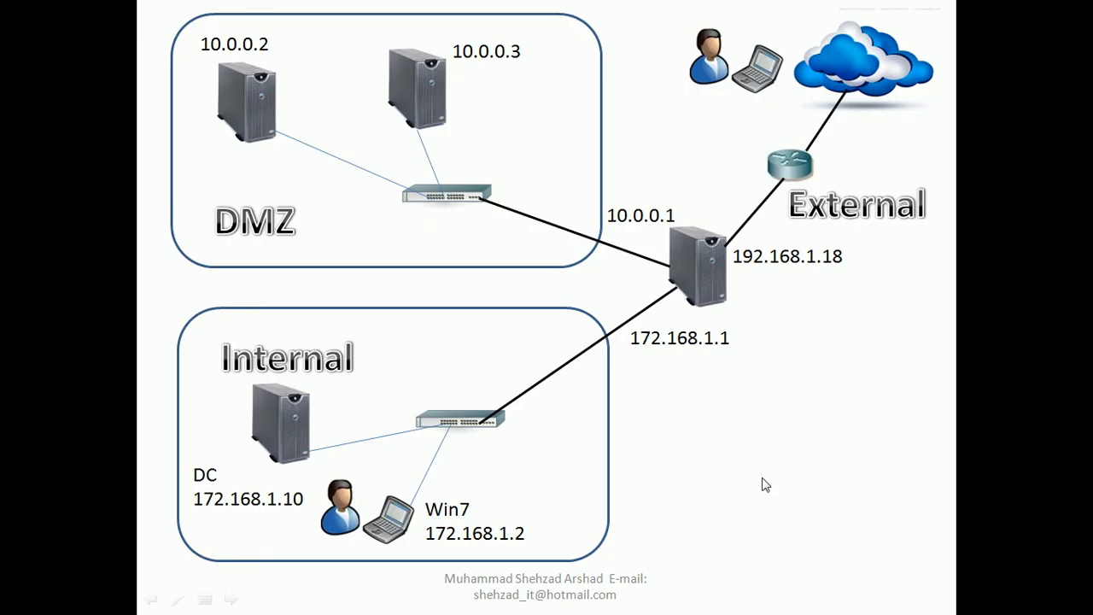
pyautogui.rightClick(763, 475)
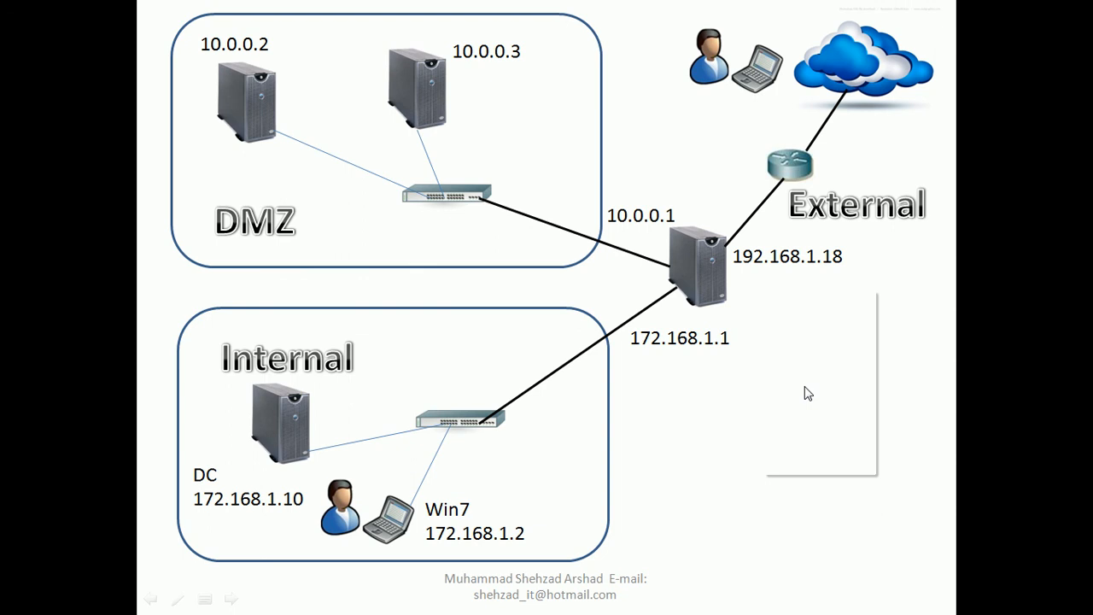
pyautogui.moveTo(820, 408)
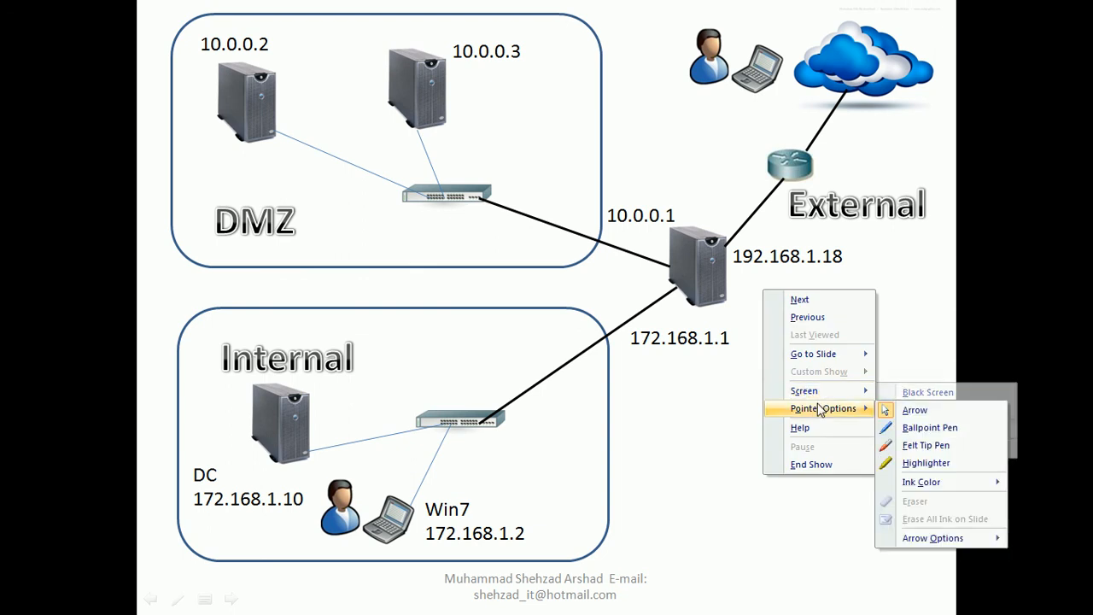
pyautogui.click(907, 450)
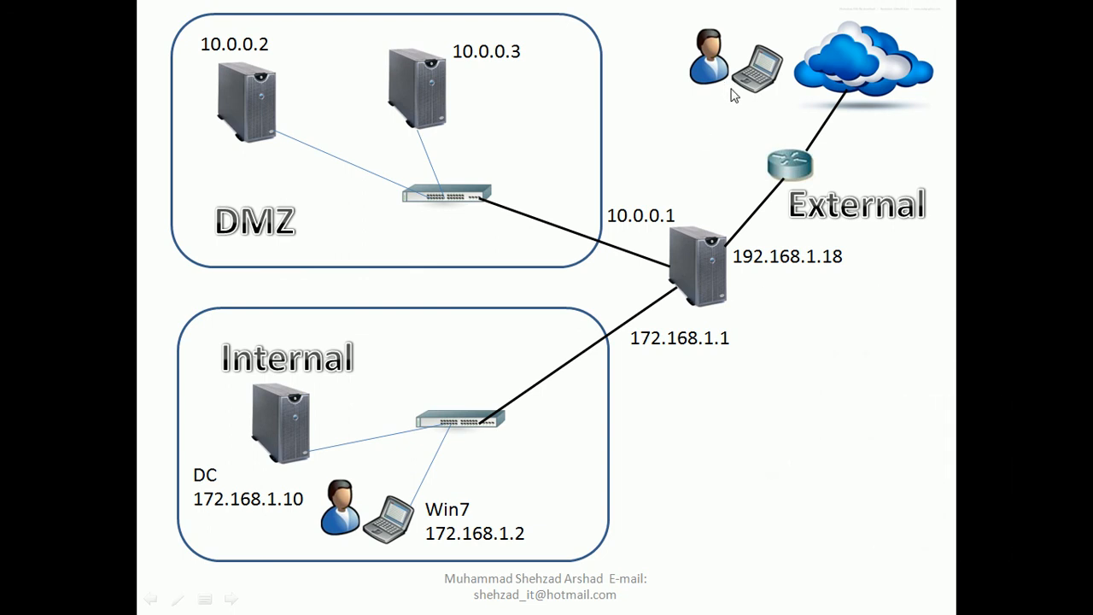
pyautogui.moveTo(732, 97)
pyautogui.mouseDown()
pyautogui.moveTo(772, 126)
pyautogui.moveTo(759, 186)
pyautogui.moveTo(721, 222)
pyautogui.mouseUp()
pyautogui.moveTo(724, 266); pyautogui.dragTo(853, 274)
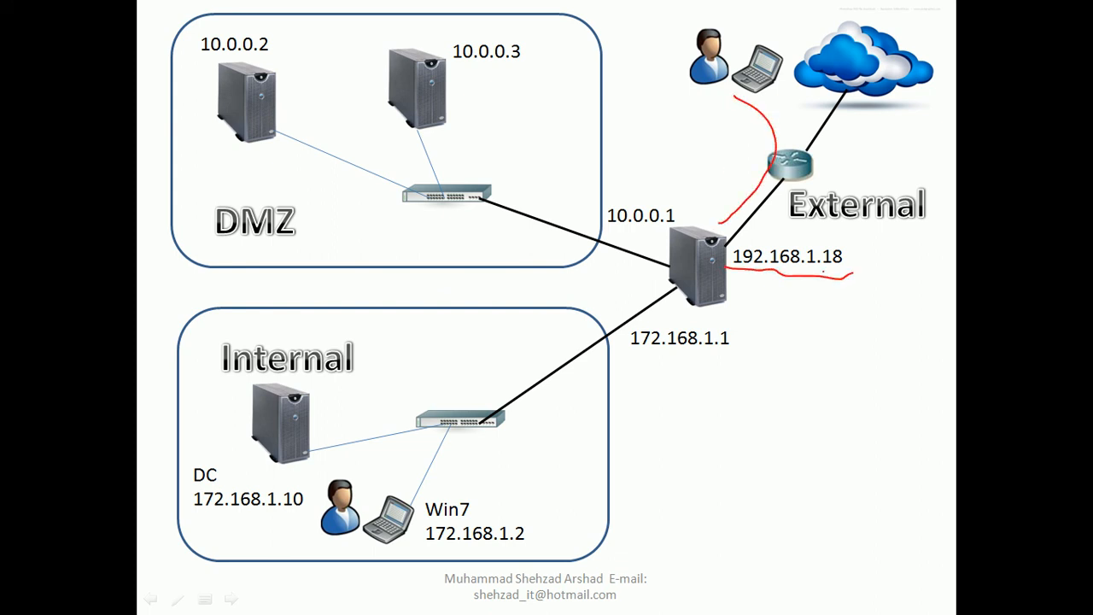
pyautogui.moveTo(752, 144); pyautogui.dragTo(711, 248)
pyautogui.moveTo(615, 243)
pyautogui.mouseDown()
pyautogui.moveTo(620, 273)
pyautogui.moveTo(667, 247)
pyautogui.moveTo(612, 235)
pyautogui.mouseUp()
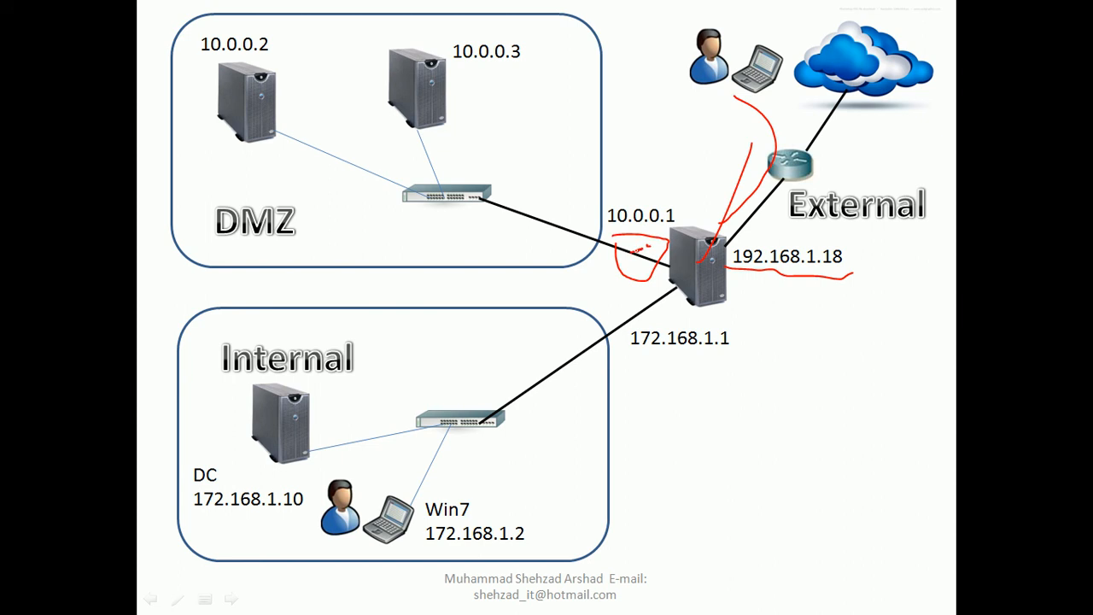
pyautogui.moveTo(649, 246)
pyautogui.mouseDown()
pyautogui.moveTo(499, 391)
pyautogui.moveTo(339, 445)
pyautogui.moveTo(309, 438)
pyautogui.mouseUp()
pyautogui.moveTo(319, 393)
pyautogui.mouseDown()
pyautogui.moveTo(322, 419)
pyautogui.moveTo(350, 379)
pyautogui.moveTo(333, 417)
pyautogui.mouseUp()
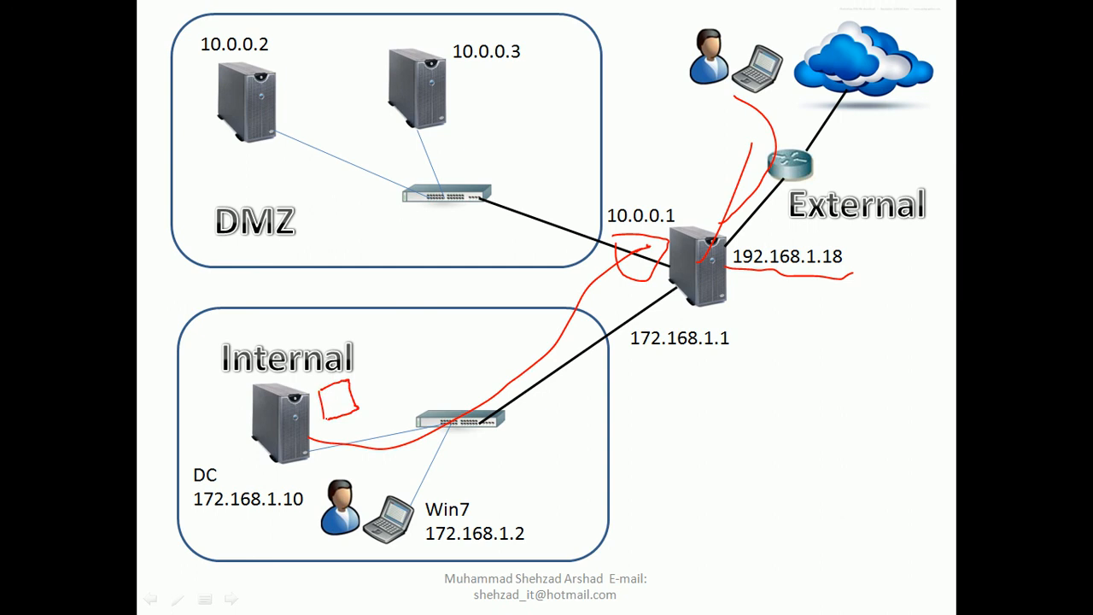
pyautogui.moveTo(324, 400)
pyautogui.mouseDown()
pyautogui.moveTo(338, 397)
pyautogui.moveTo(340, 418)
pyautogui.moveTo(440, 409)
pyautogui.moveTo(668, 308)
pyautogui.moveTo(740, 188)
pyautogui.mouseUp()
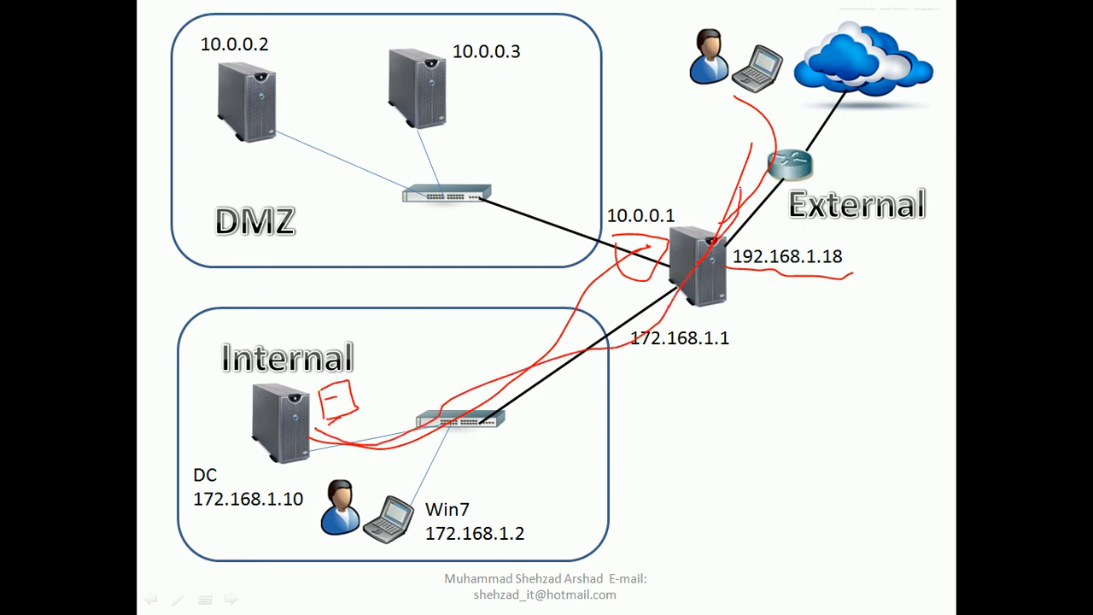
pyautogui.moveTo(688, 115); pyautogui.dragTo(697, 181)
pyautogui.moveTo(689, 113)
pyautogui.mouseDown()
pyautogui.moveTo(731, 107)
pyautogui.moveTo(742, 143)
pyautogui.moveTo(697, 167)
pyautogui.mouseUp()
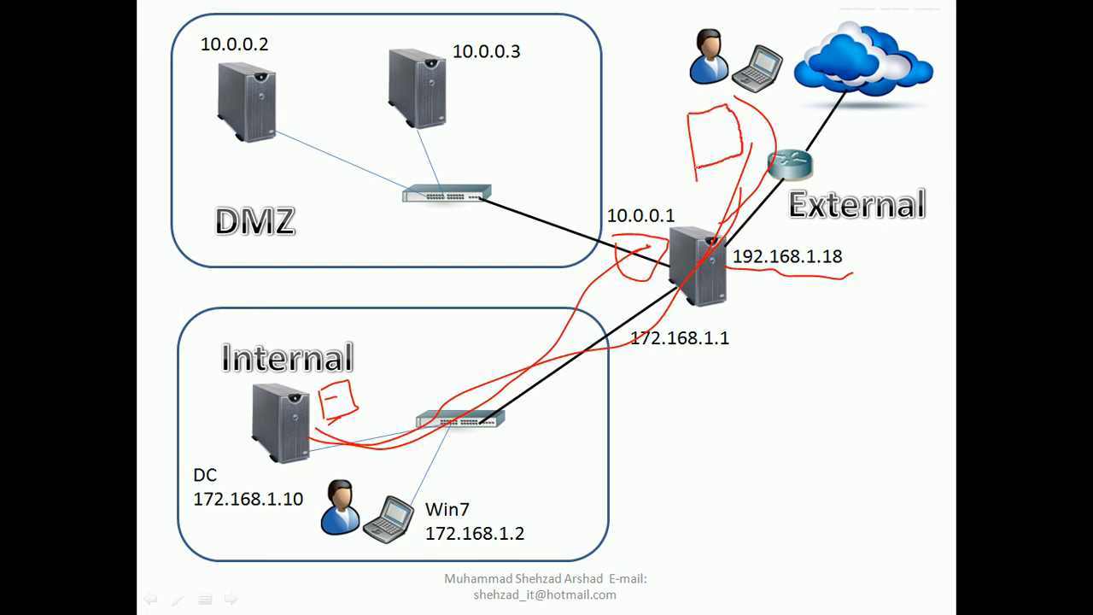
pyautogui.moveTo(706, 128); pyautogui.dragTo(719, 130)
pyautogui.press('Escape')
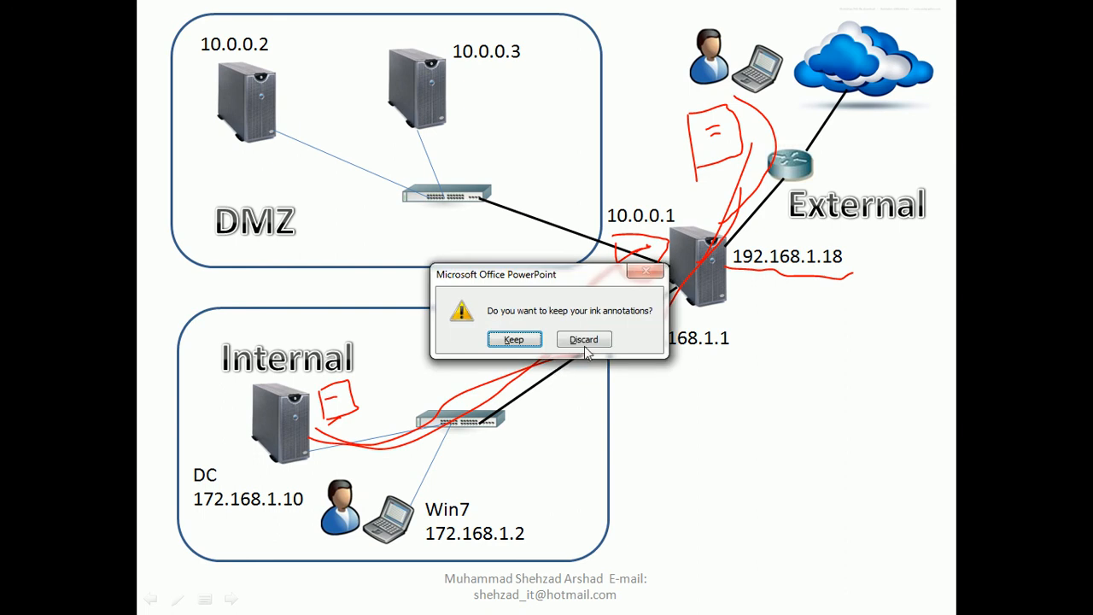
pyautogui.click(586, 342)
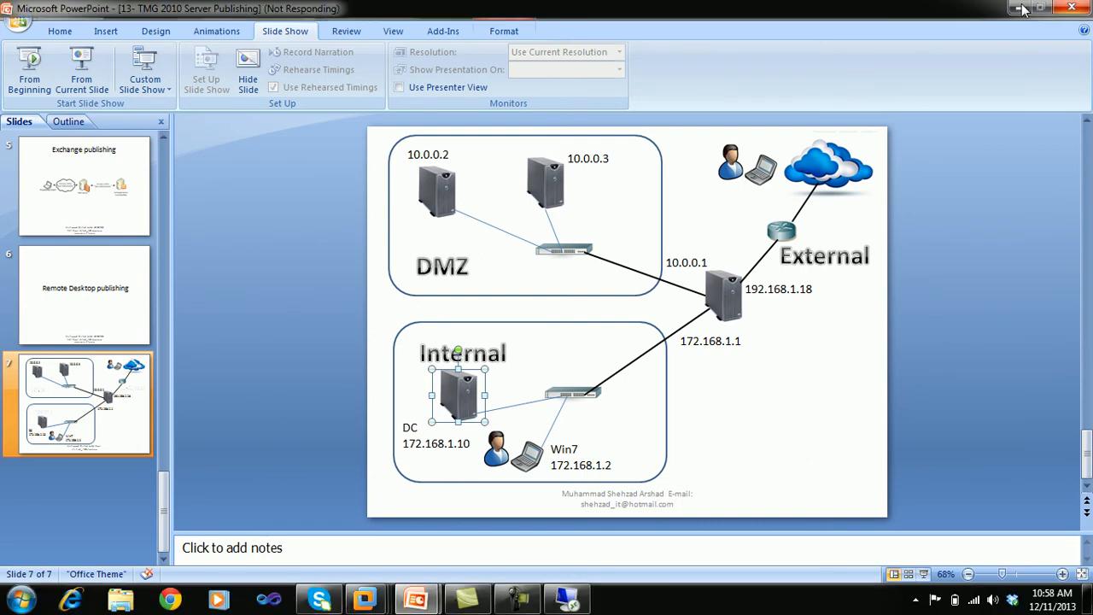
pyautogui.click(1021, 8)
# - Maximize the 192.168.1.18 session, check its Start menu, then disconnect and confirm
pyautogui.moveTo(596, 53); pyautogui.dragTo(638, 66)
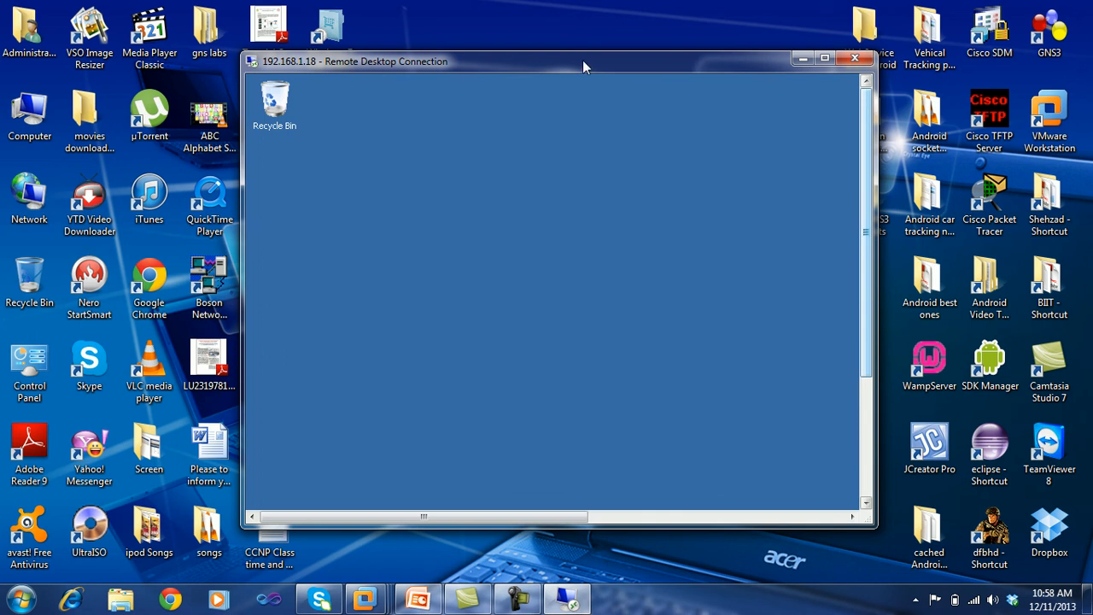
pyautogui.click(826, 60)
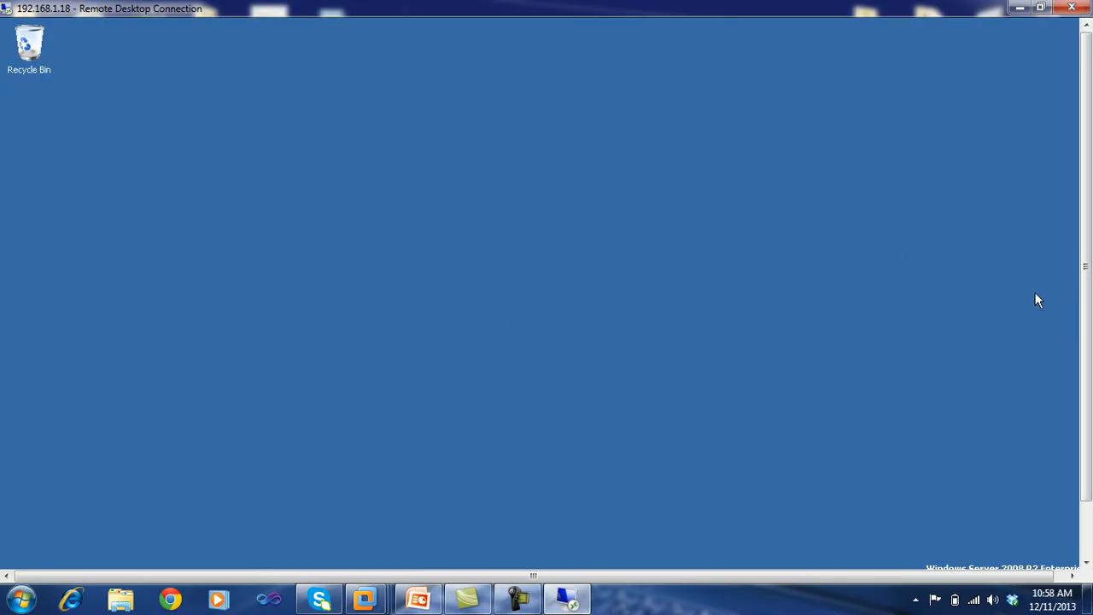
pyautogui.moveTo(1090, 297)
pyautogui.mouseDown()
pyautogui.moveTo(1091, 476)
pyautogui.moveTo(1089, 243)
pyautogui.moveTo(1090, 294)
pyautogui.mouseUp()
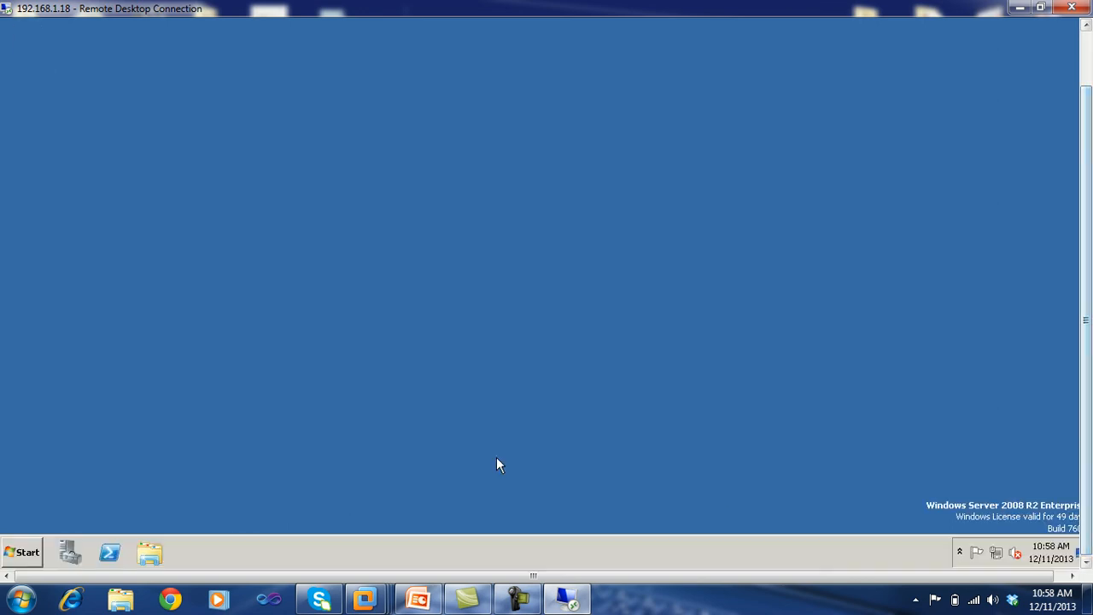
pyautogui.click(25, 552)
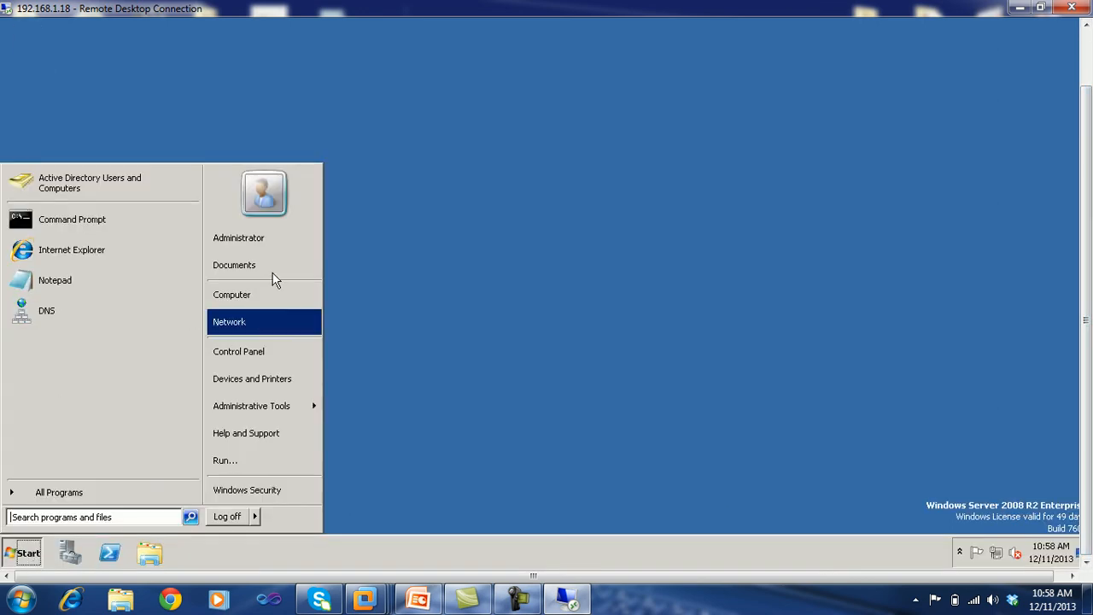
pyautogui.moveTo(263, 406)
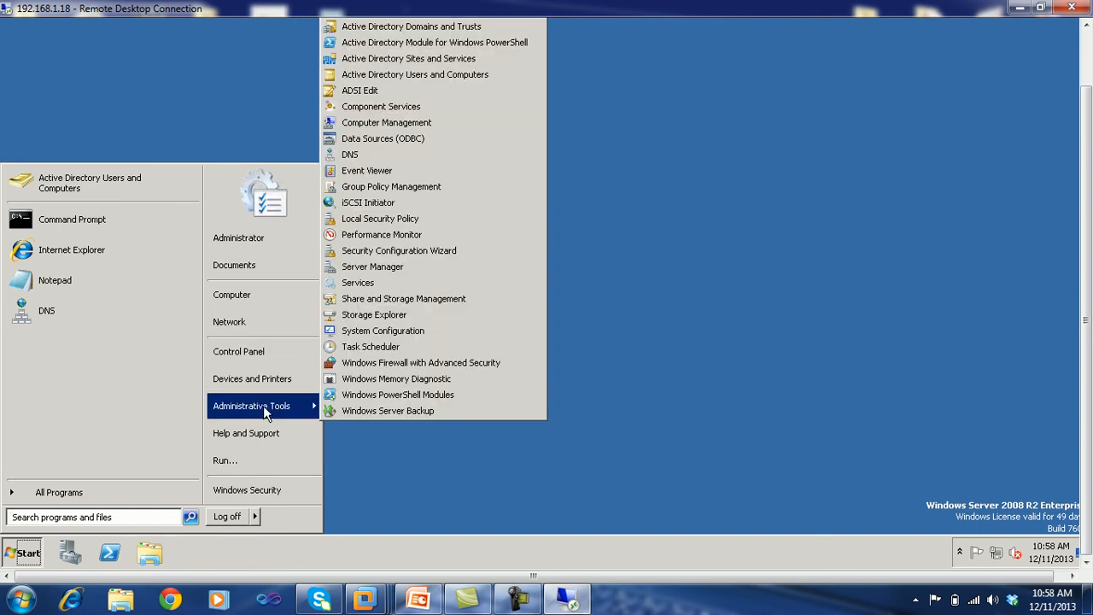
pyautogui.click(730, 247)
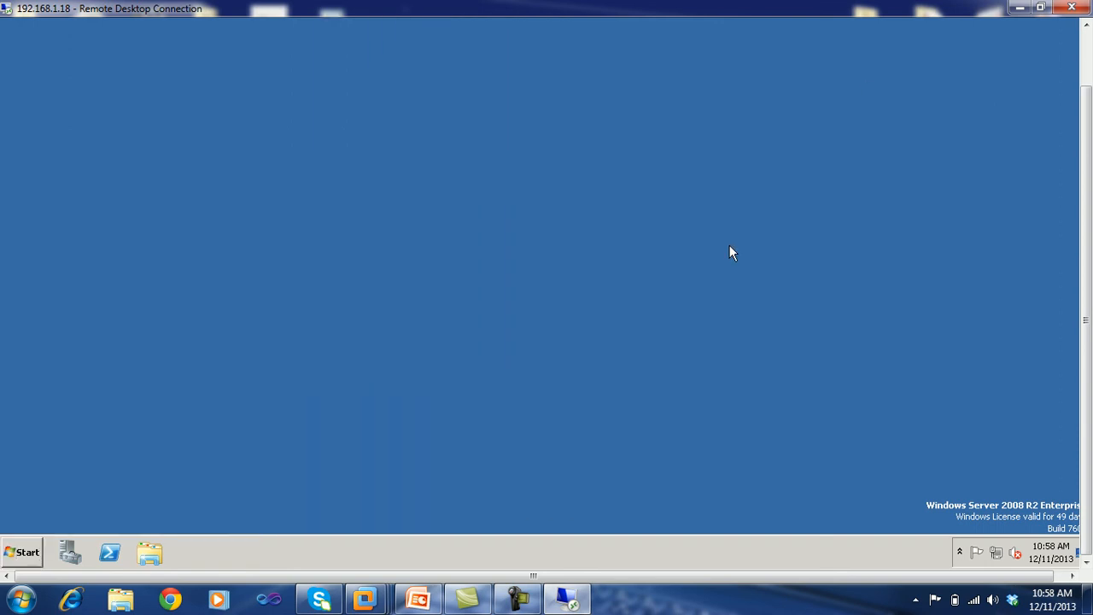
pyautogui.click(1072, 7)
pyautogui.click(612, 360)
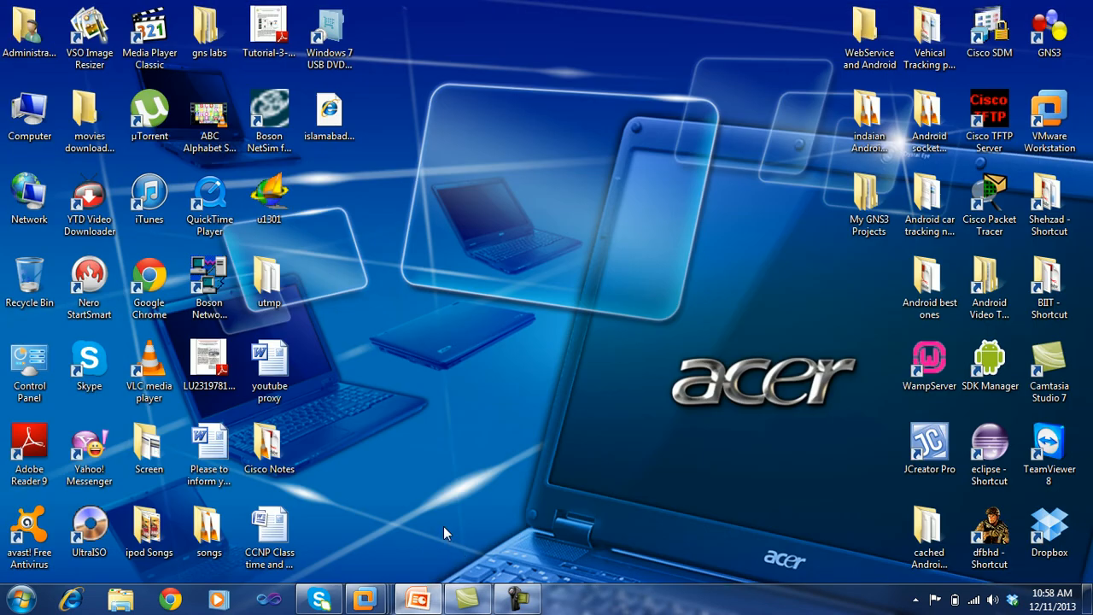
# - Bring PowerPoint forward and deselect the DC server picture on the slide 7 diagram
pyautogui.click(419, 601)
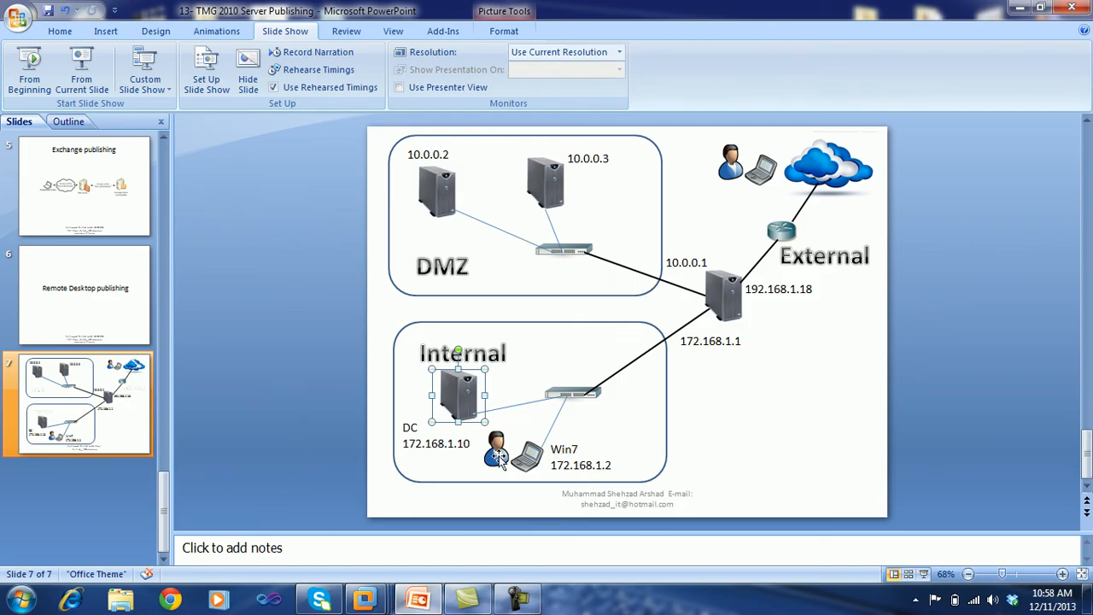
pyautogui.click(753, 431)
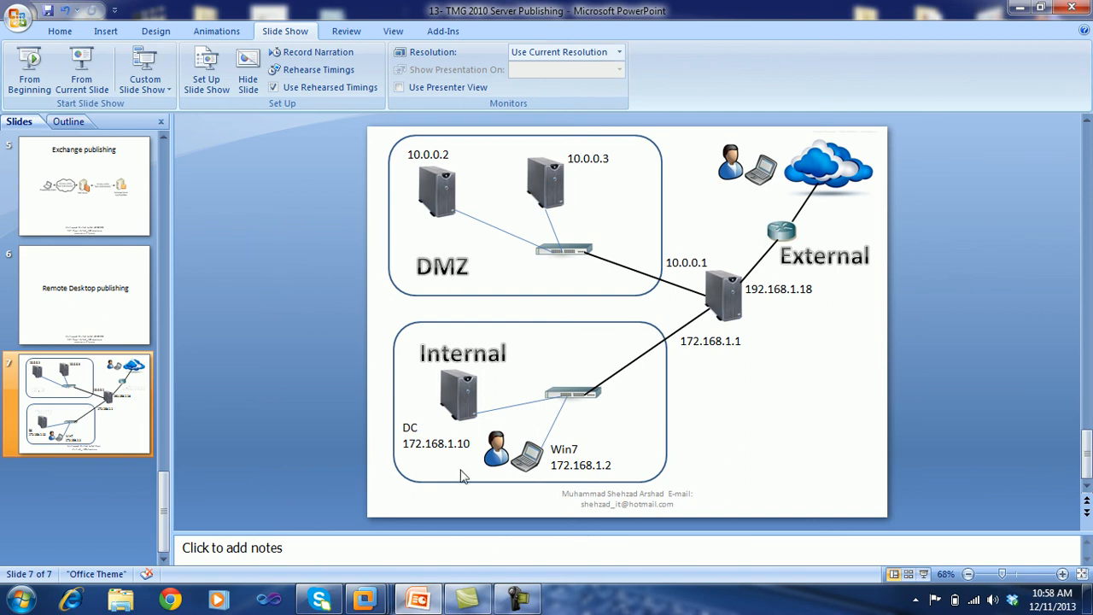
pyautogui.click(514, 598)
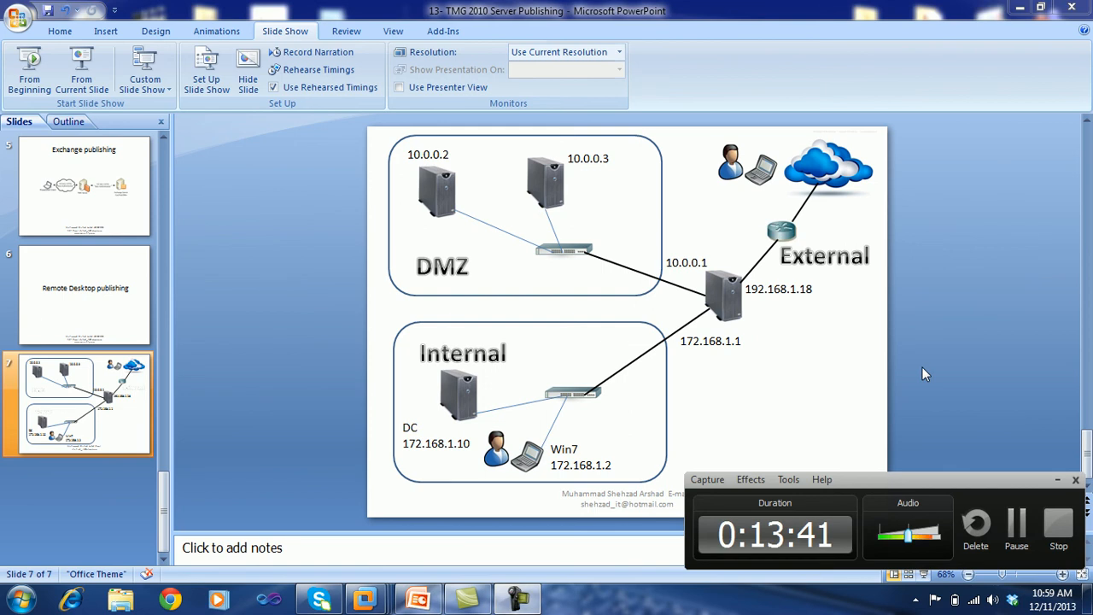